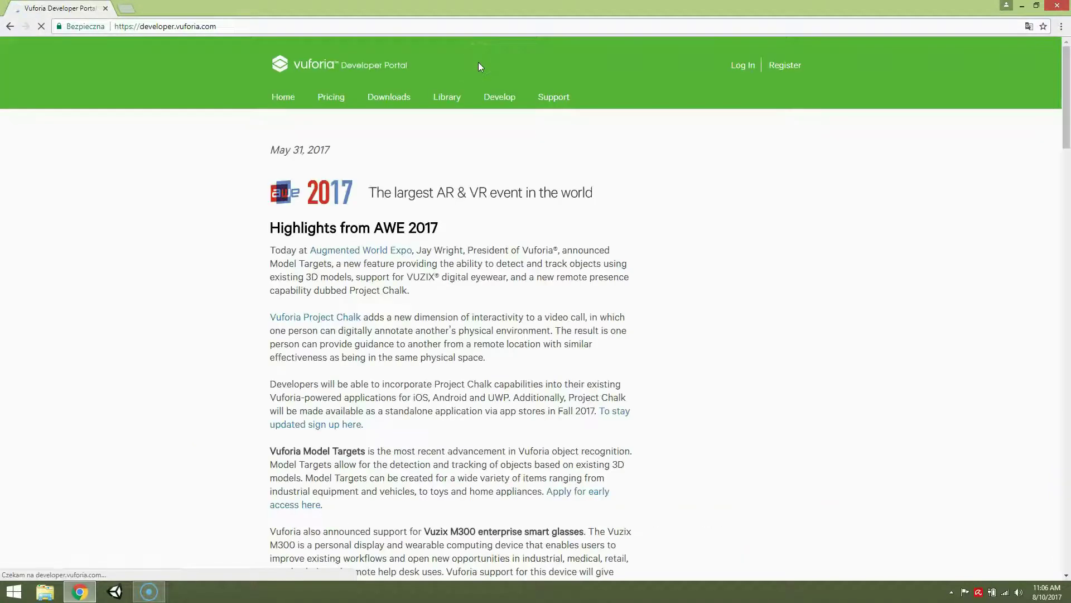
- Open the Vuforia registration form and enter the first name, last name and company name
left_click(781, 65)
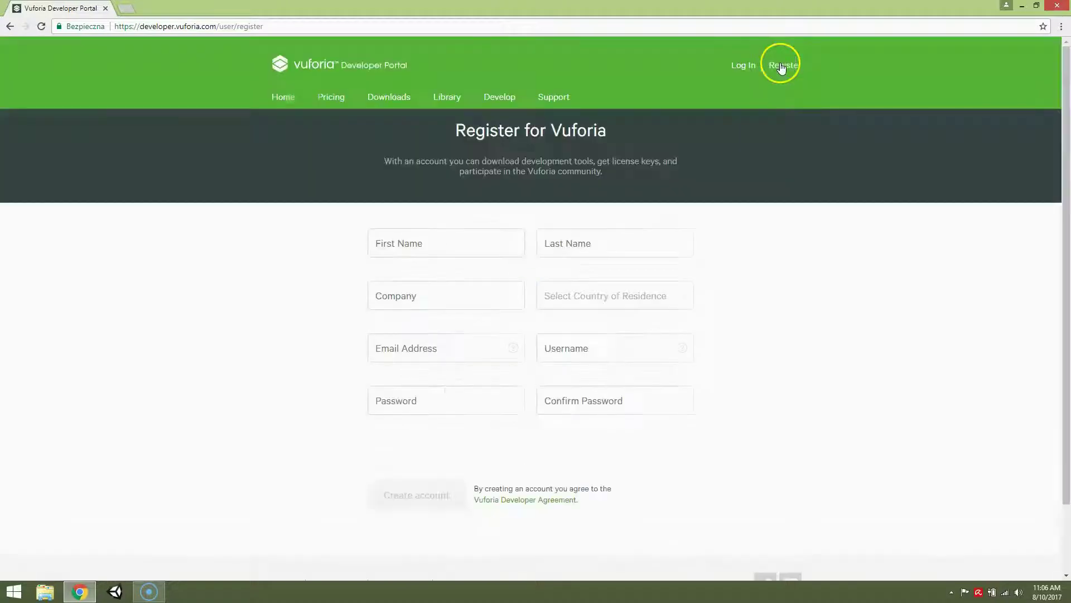
left_click(452, 233)
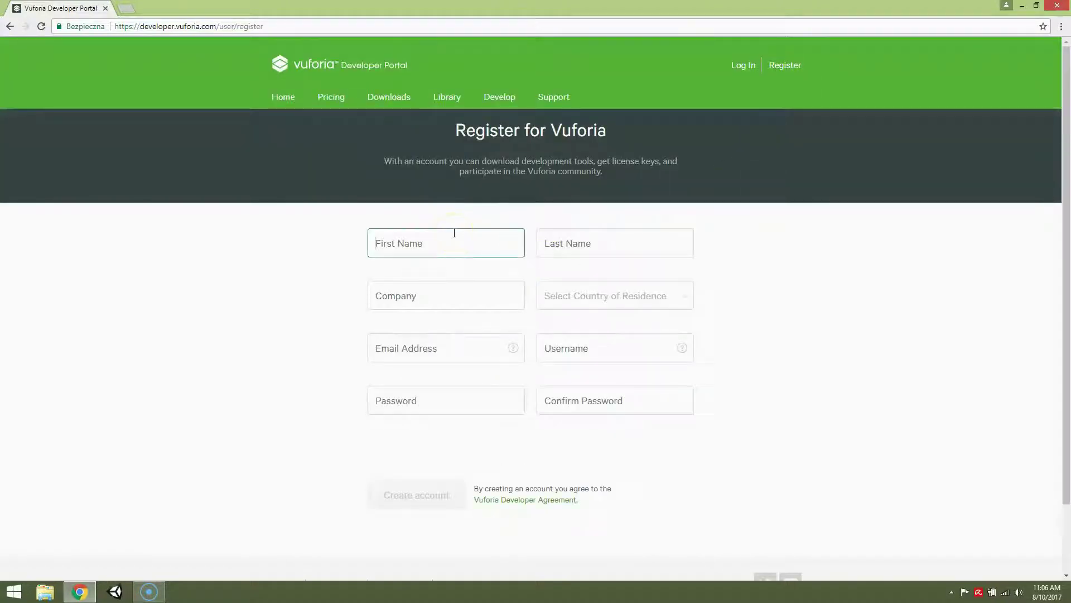
type("Sebastian")
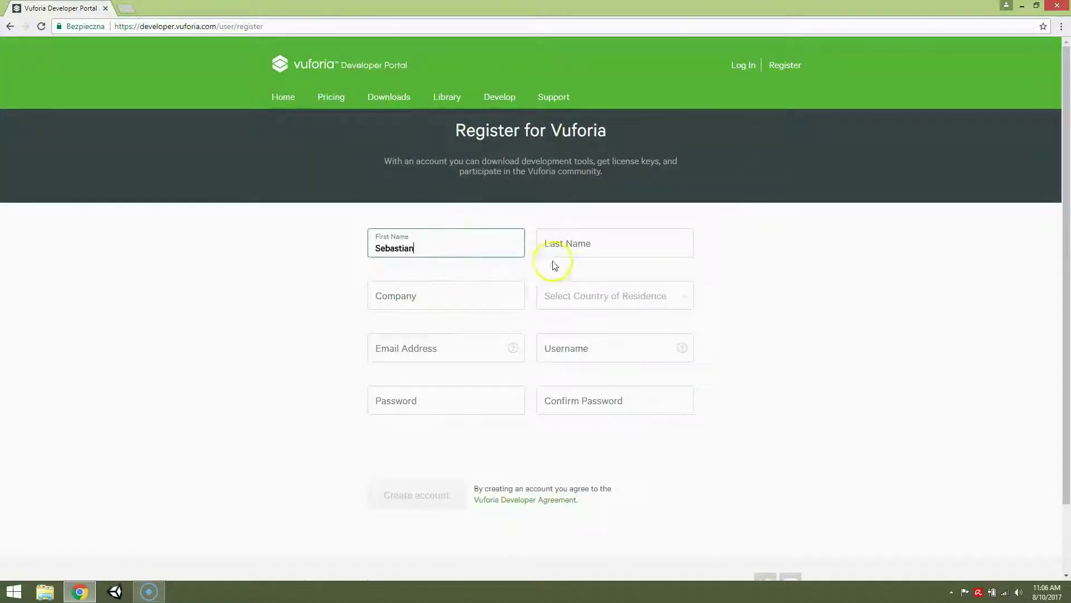
left_click(574, 255)
type("Siko")
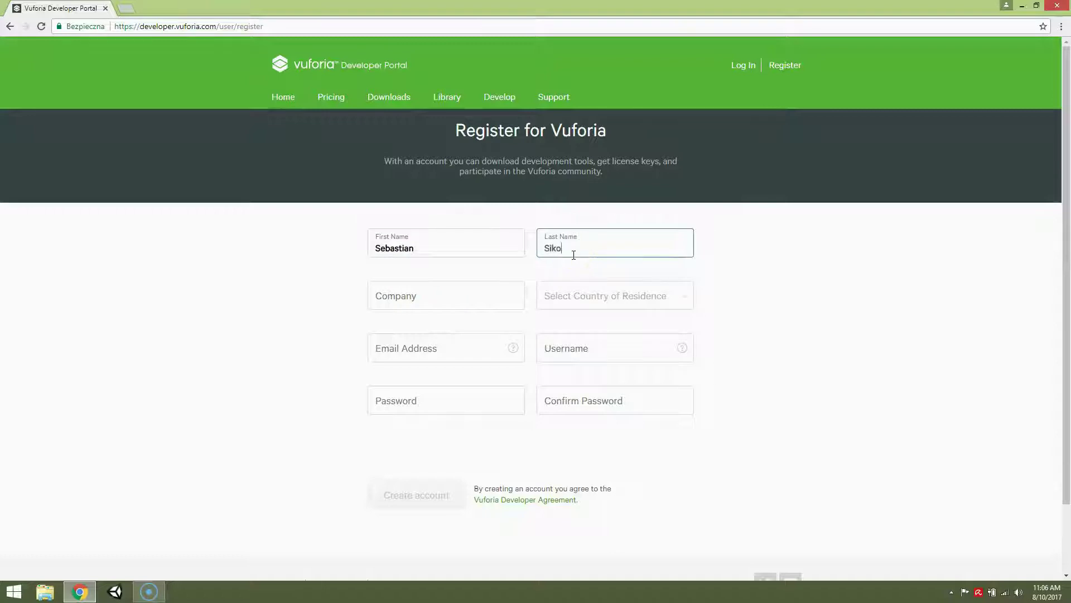
type("ra")
left_click(460, 297)
type("Ali")
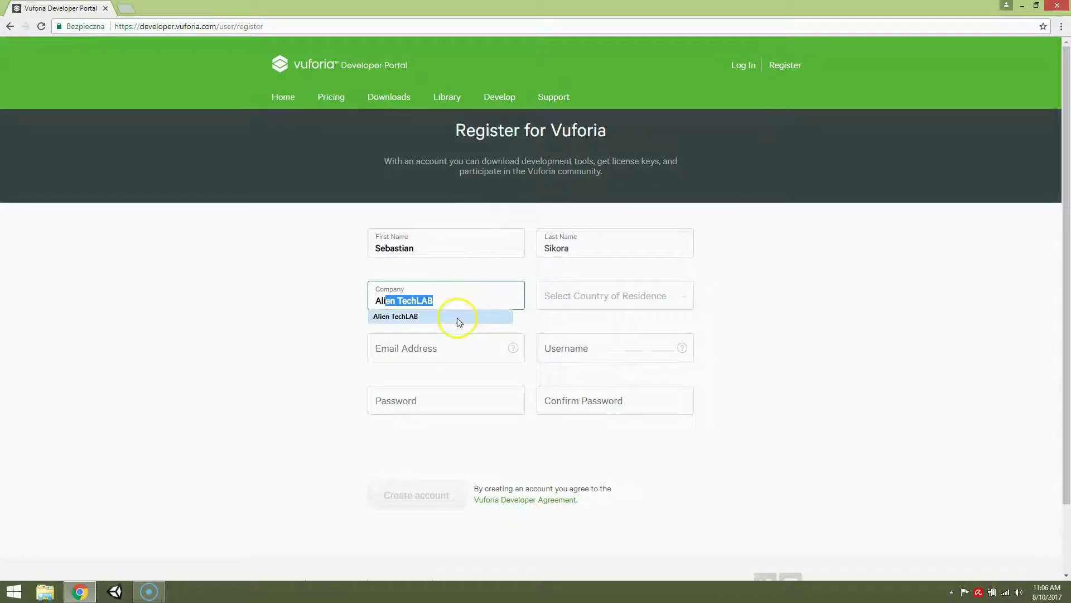
left_click(441, 316)
- Set the country to Poland, then fill in the e-mail address, username and account password
left_click(582, 301)
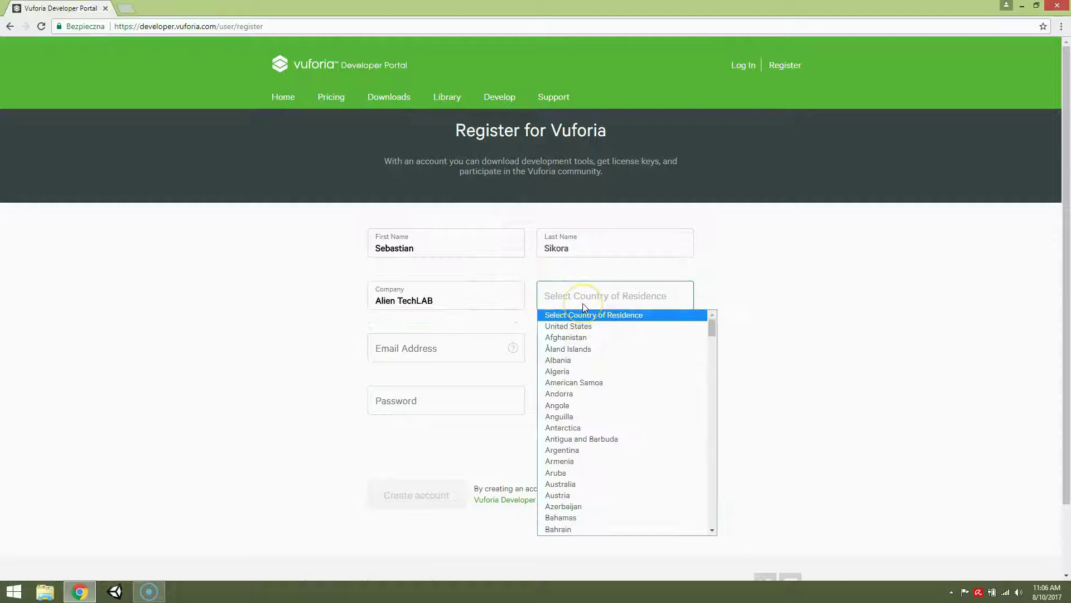
type("pol")
key("Return")
left_click(459, 347)
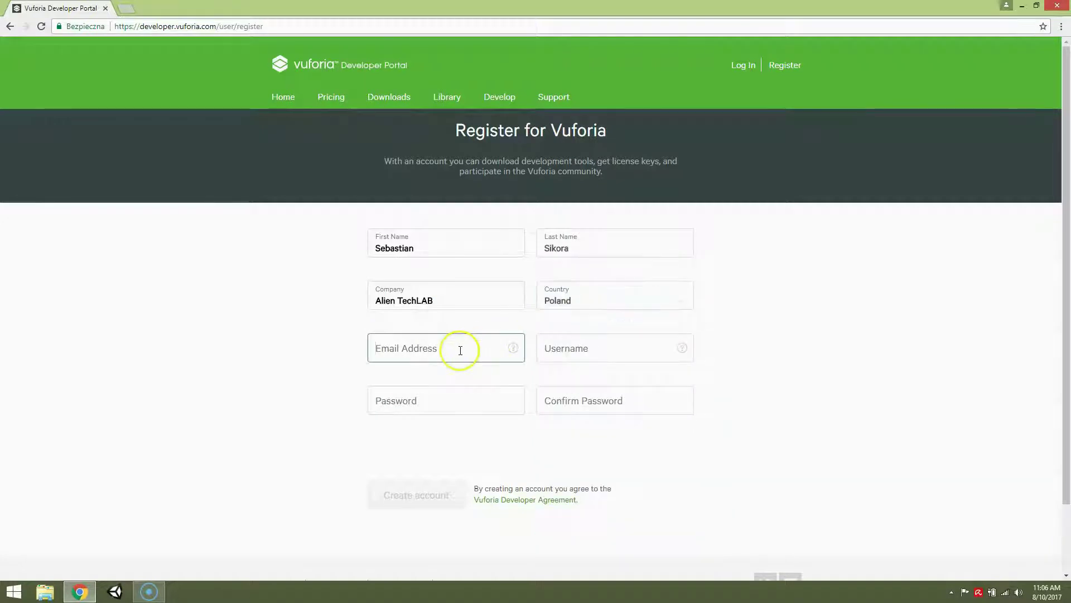
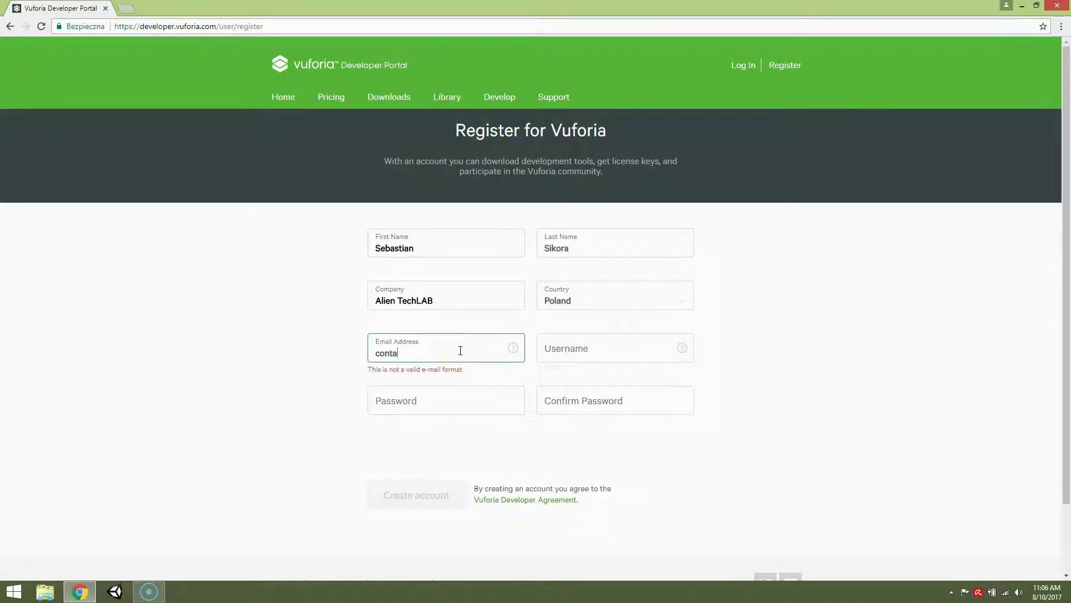
left_click(561, 356)
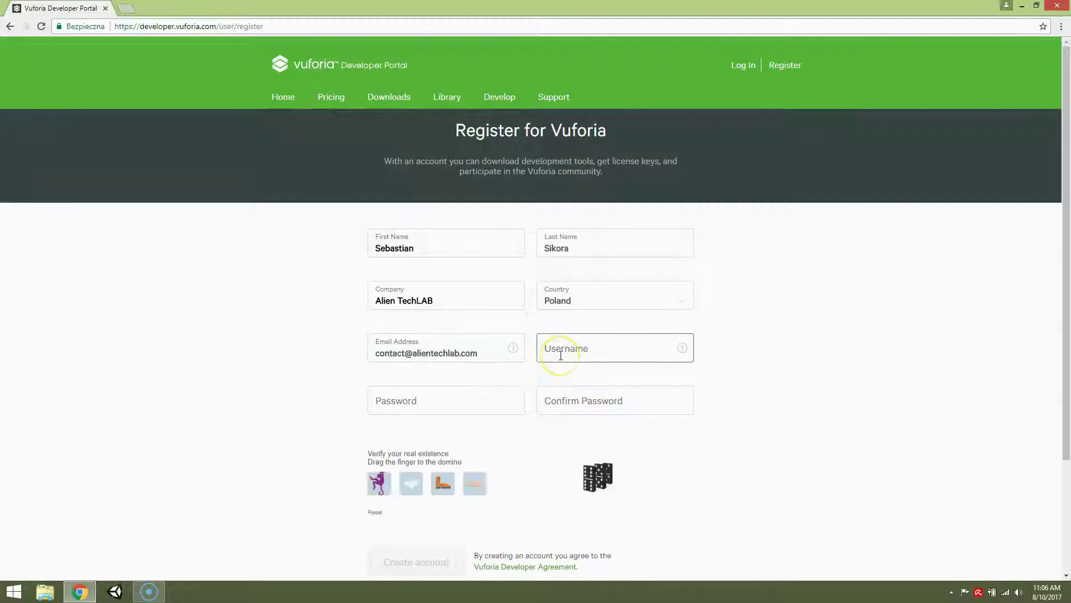
type("Alien")
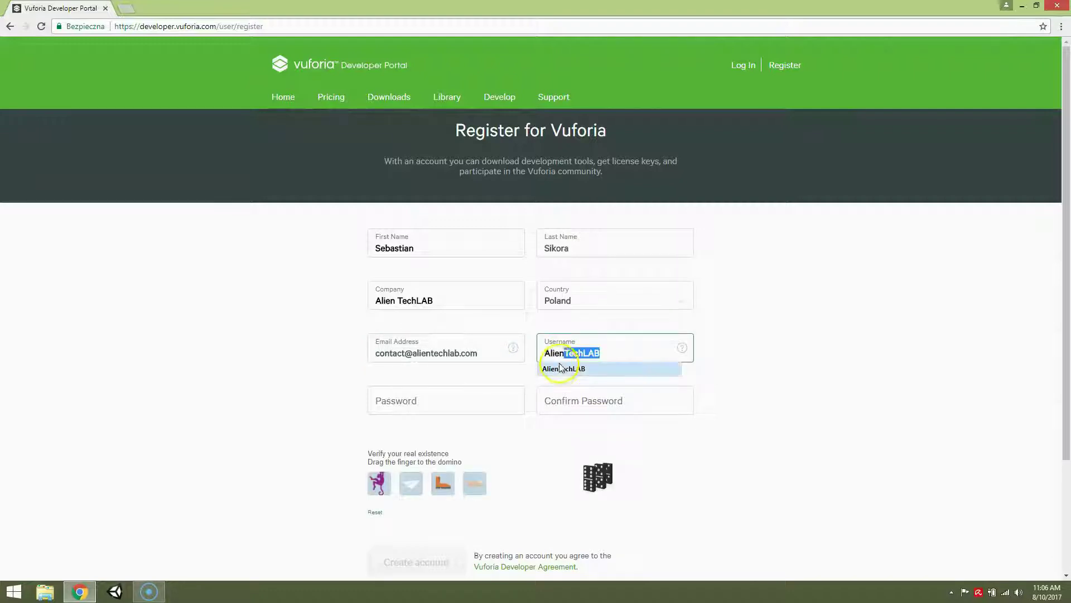
left_click(566, 367)
left_click(454, 395)
key("ctrl+v")
left_click(608, 411)
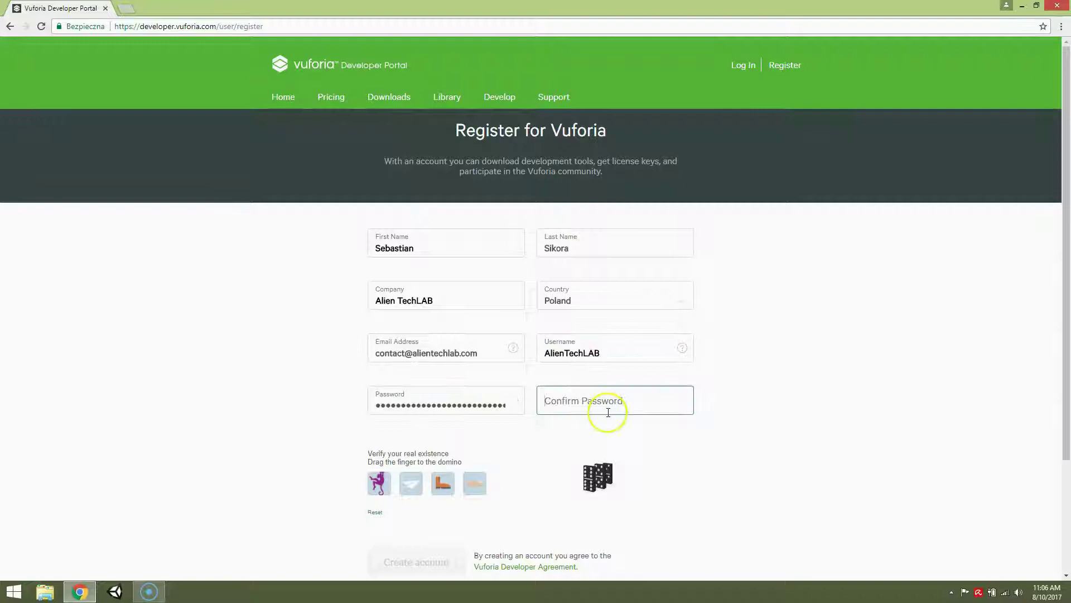
- Paste the password confirmation and solve the domino human check by placing the tile
key("ctrl+v")
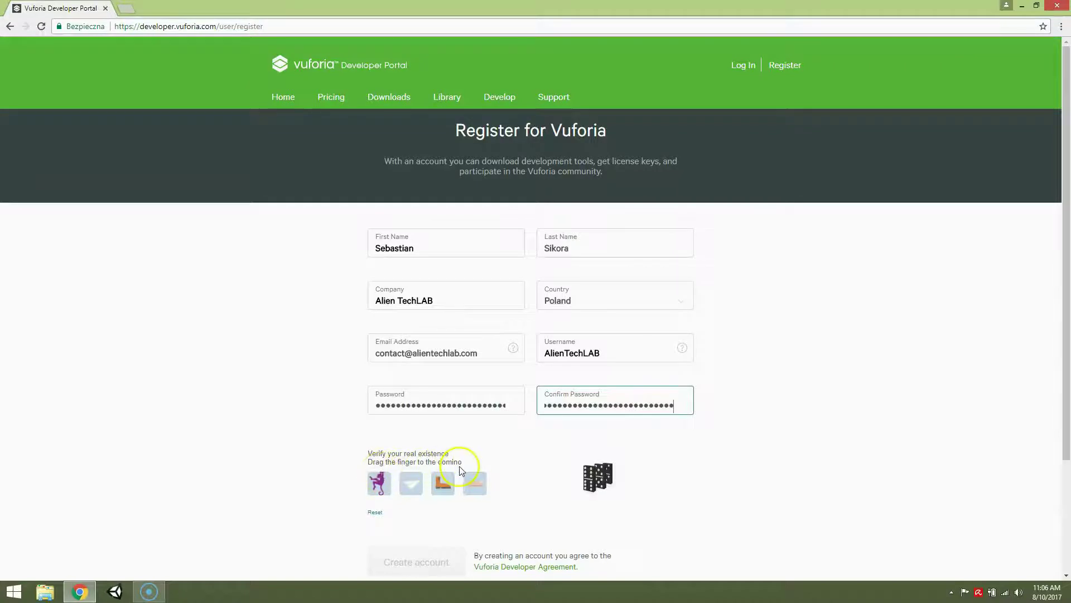
left_click(514, 463)
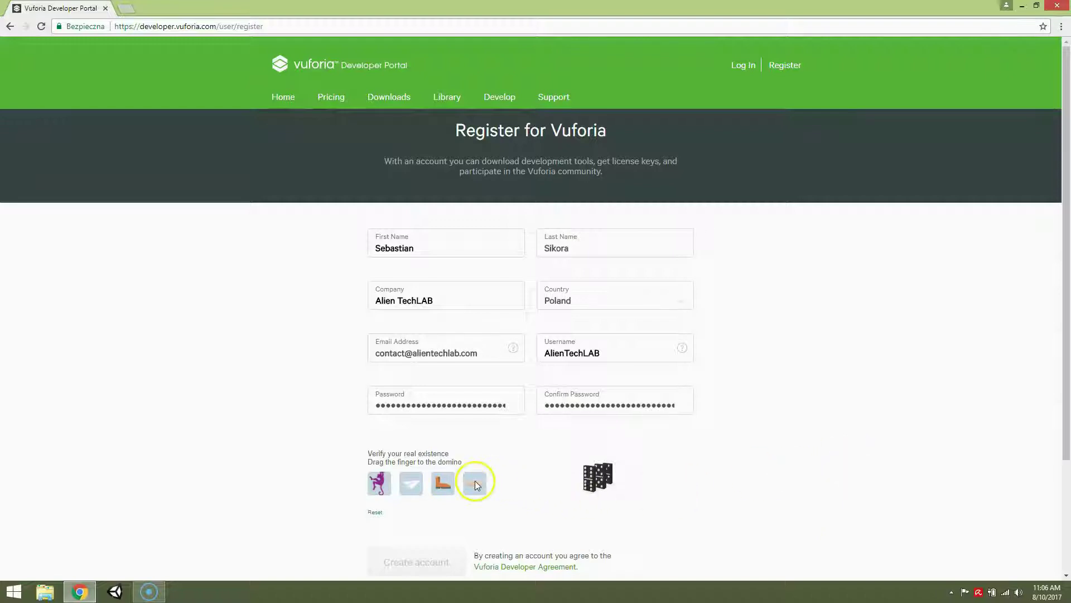
left_click_drag(475, 485, 596, 474)
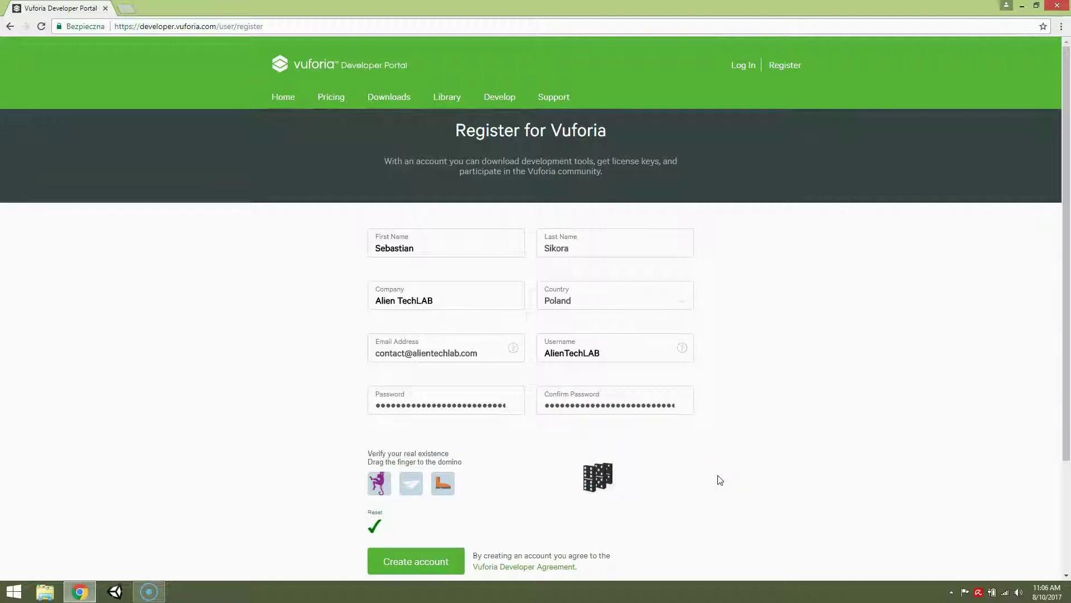
scroll(720, 480, "down", 1)
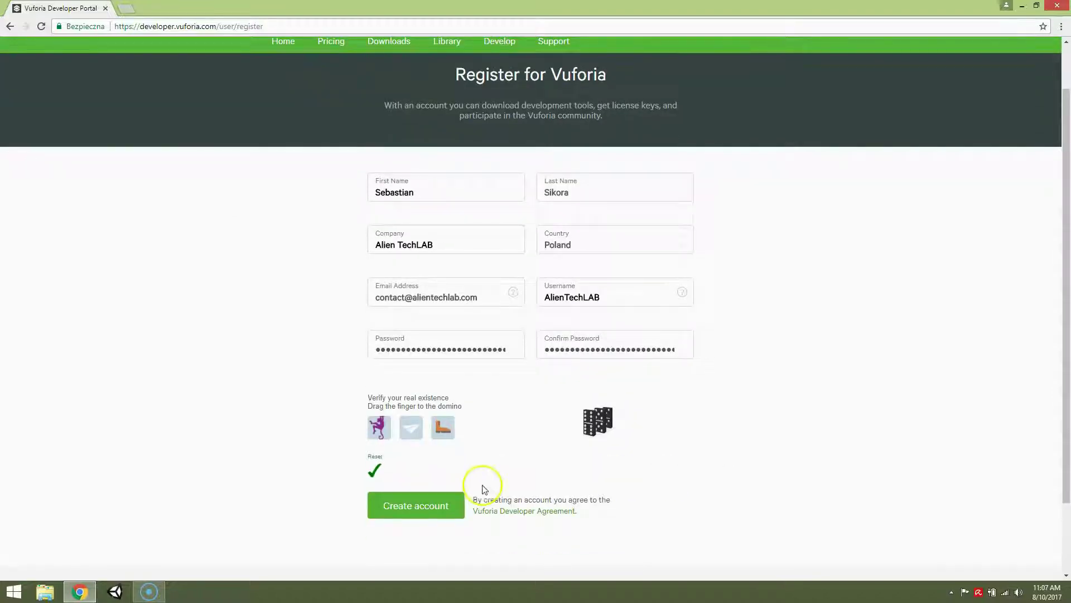
- Submit the registration, dismiss the error, and re-enter the password and its confirmation
left_click(438, 504)
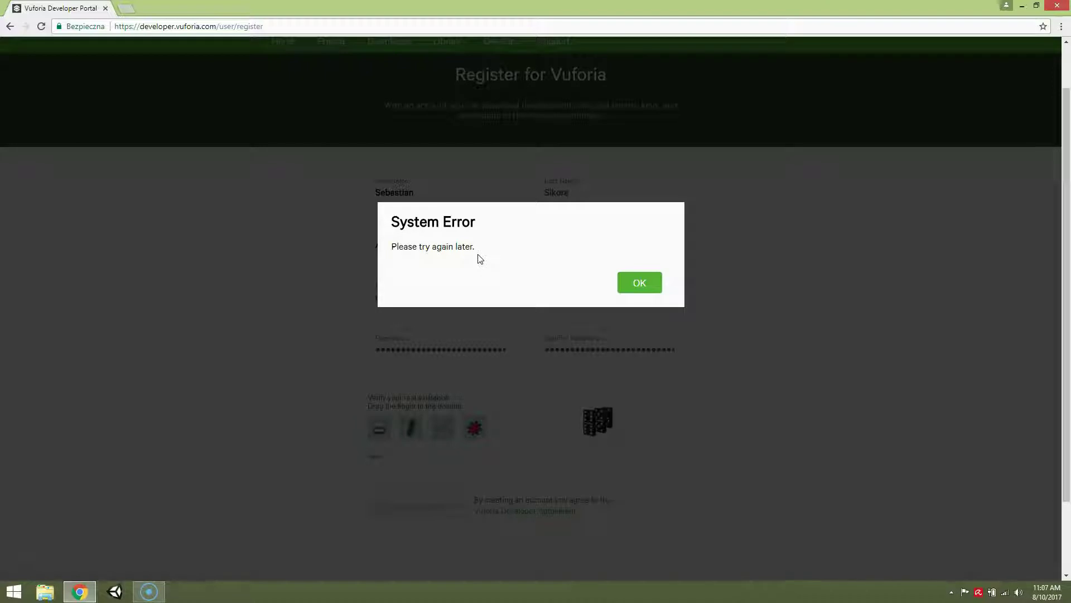
left_click(639, 282)
key("ctrl+a")
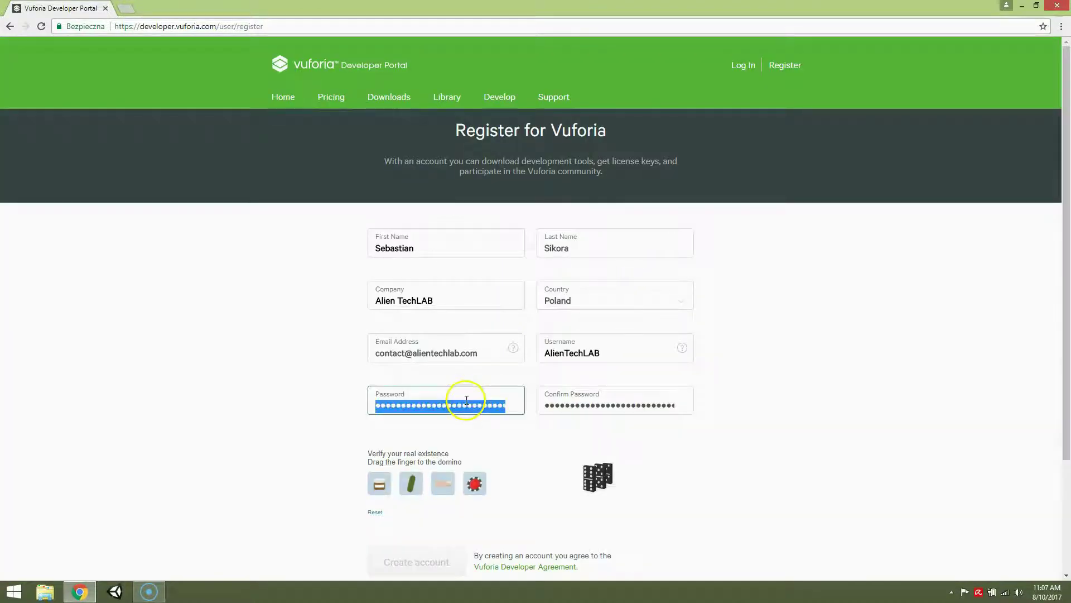
key("BackSpace")
left_click(566, 412)
key("ctrl+a")
key("BackSpace")
left_click(469, 401)
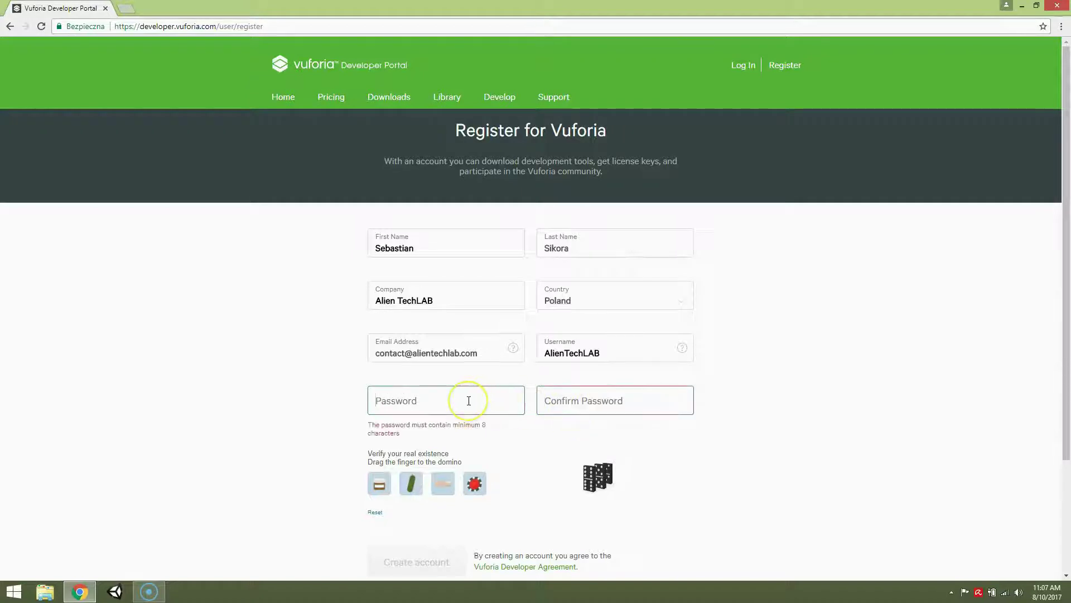
type("••••")
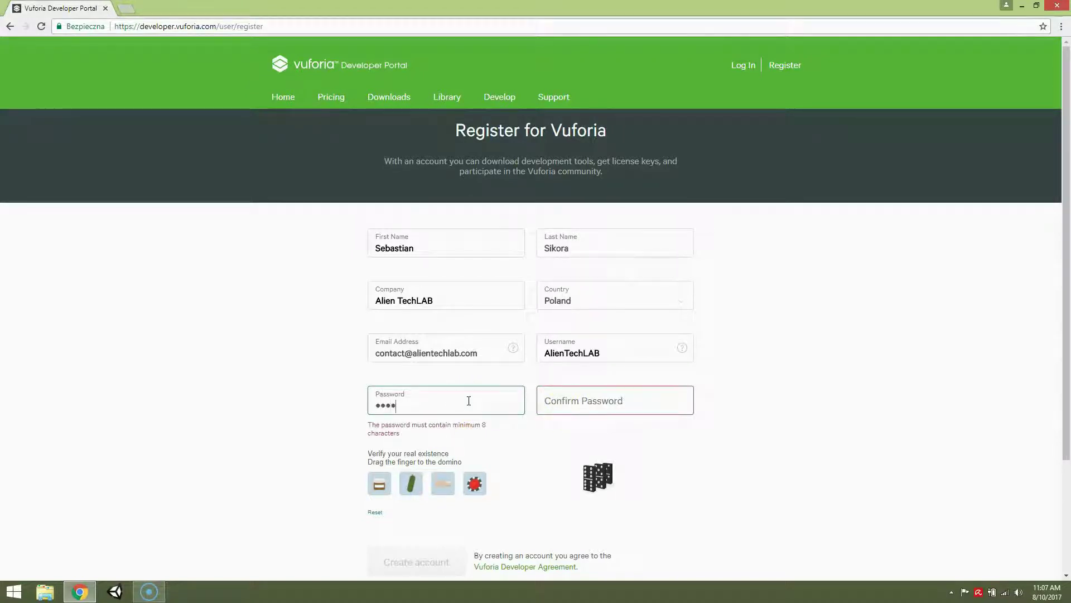
type("•••••••")
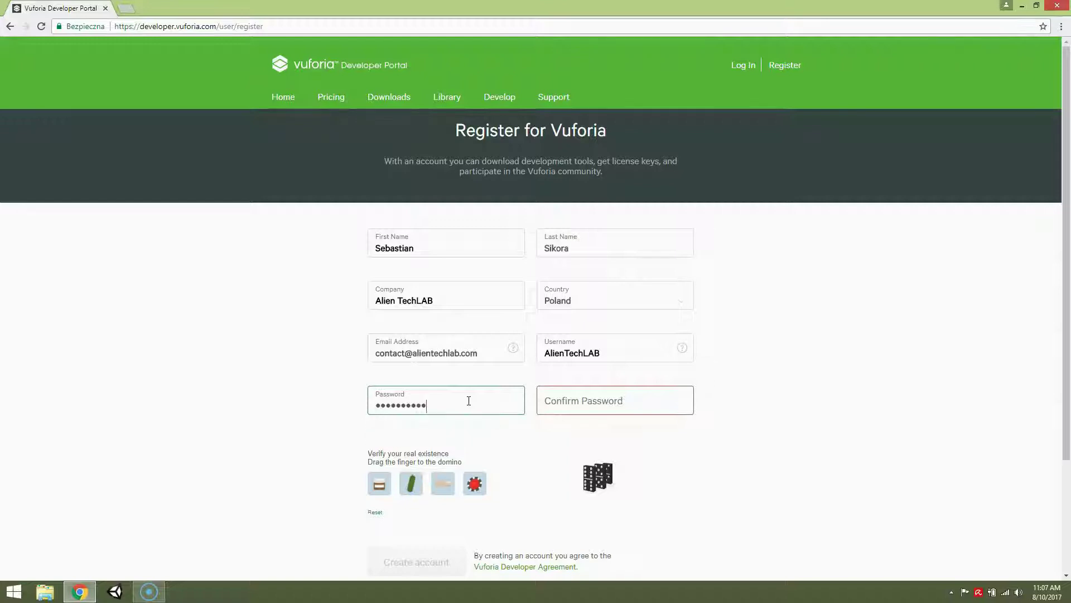
left_click(627, 409)
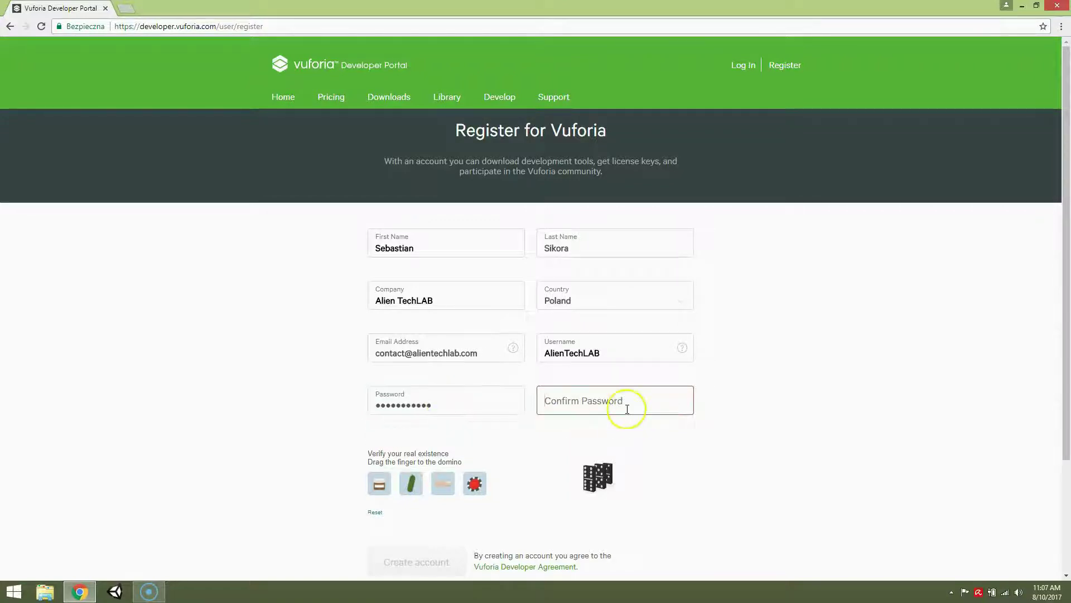
type("•••••")
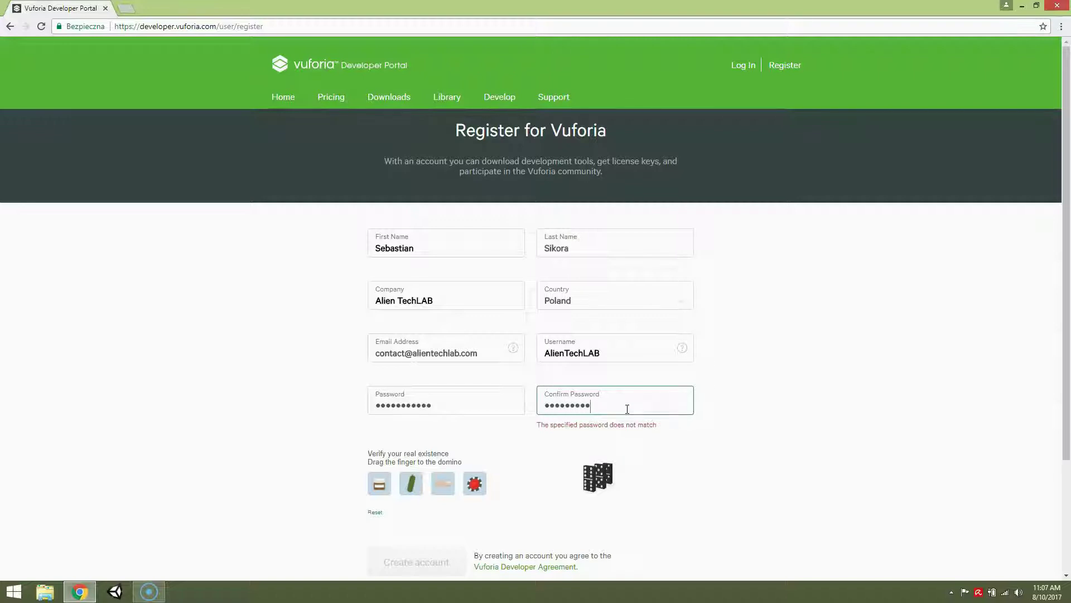
type("•")
- Redo the domino check with the finger tile, resubmit, and dismiss the thank-you message
scroll(725, 402, "down", 3)
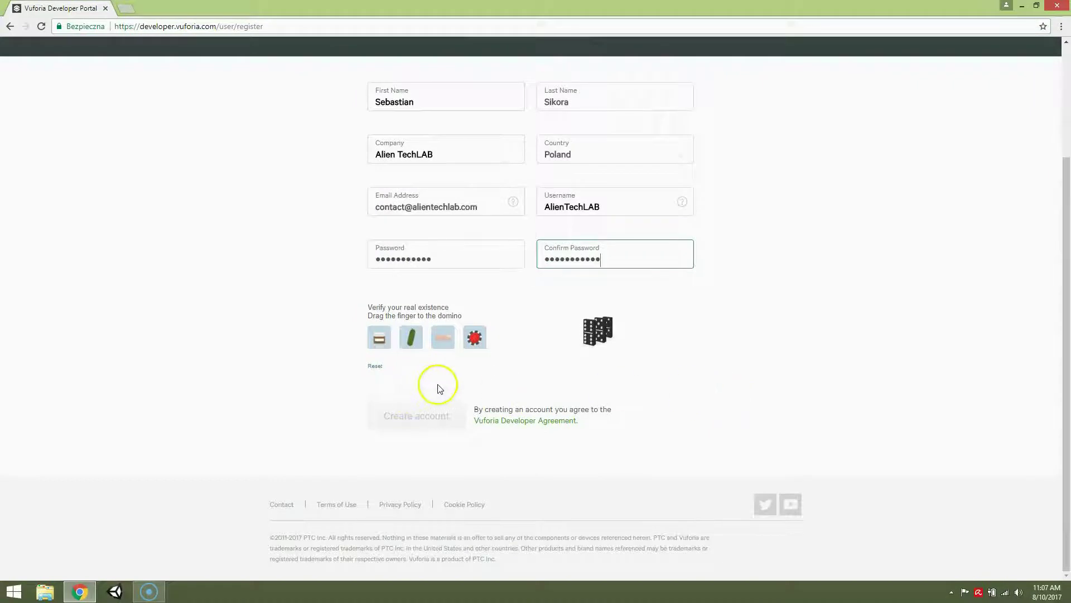
left_click_drag(443, 337, 608, 324)
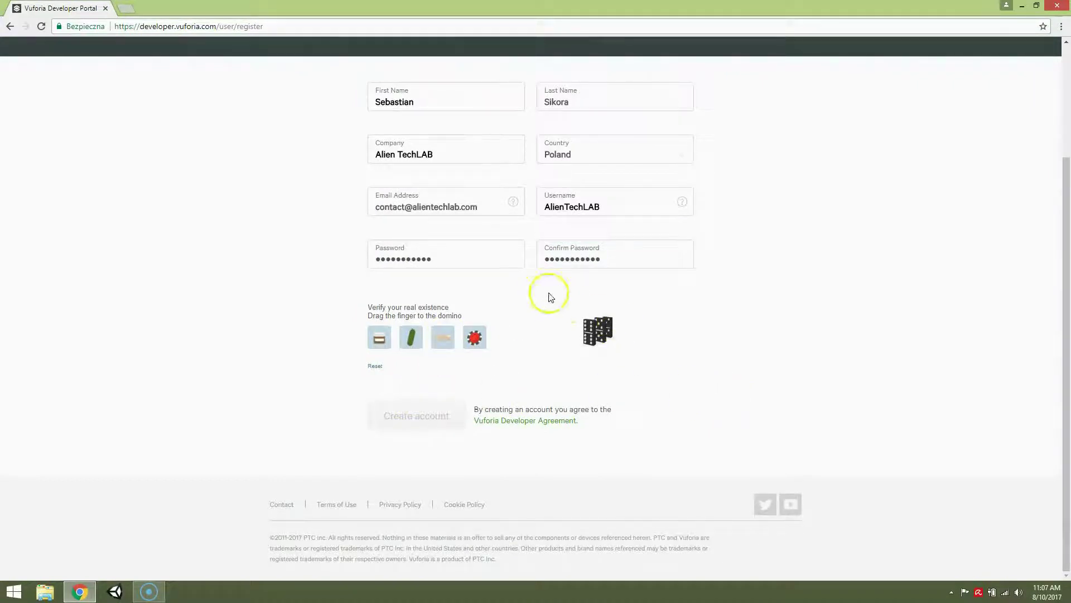
left_click_drag(442, 336, 598, 324)
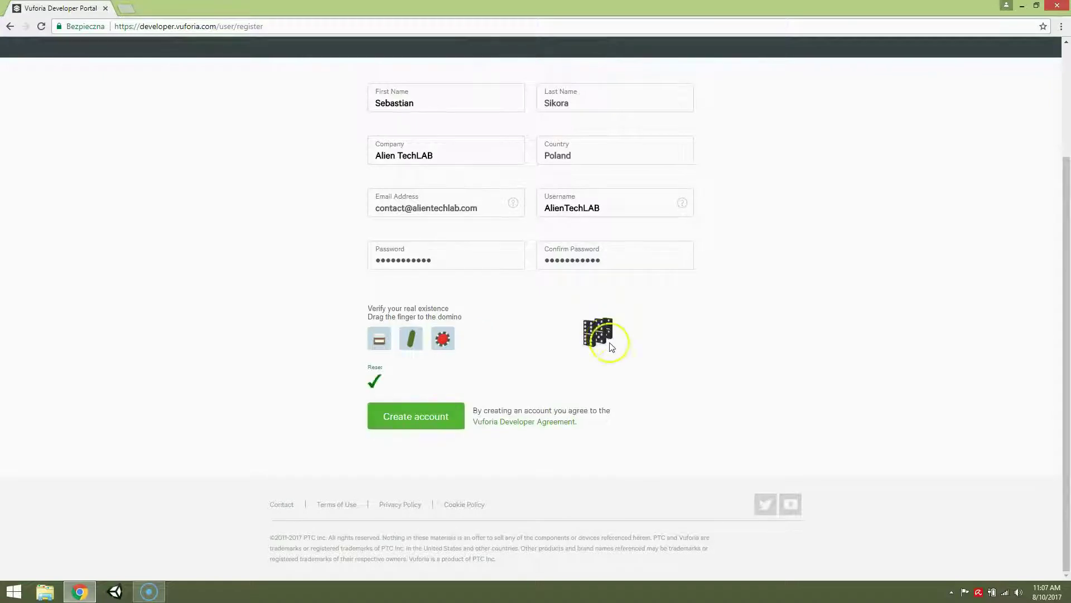
left_click(401, 413)
left_click(668, 406)
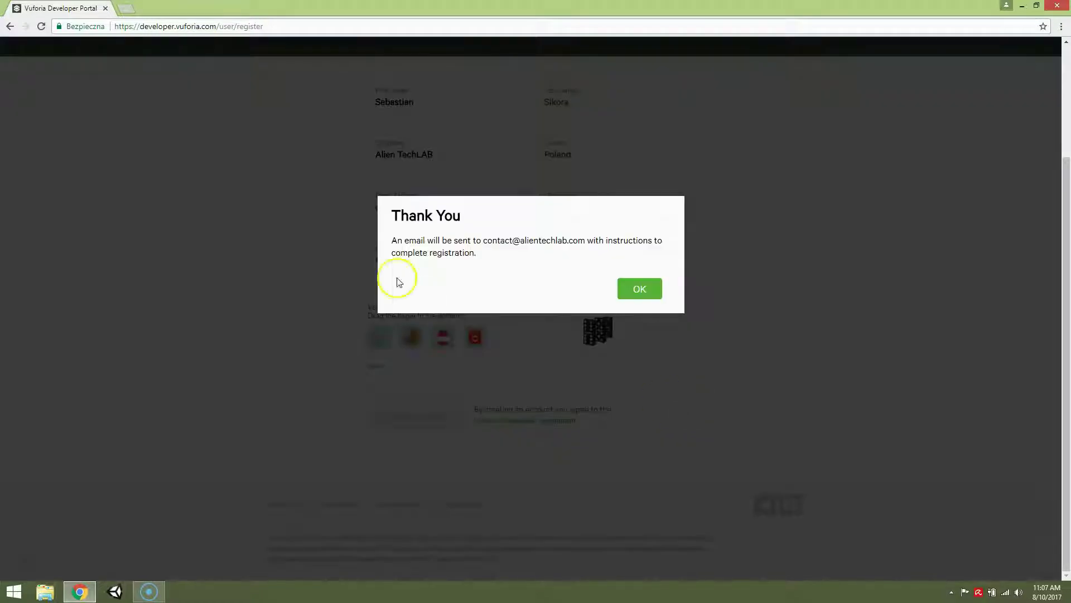
left_click(457, 257)
left_click(498, 271)
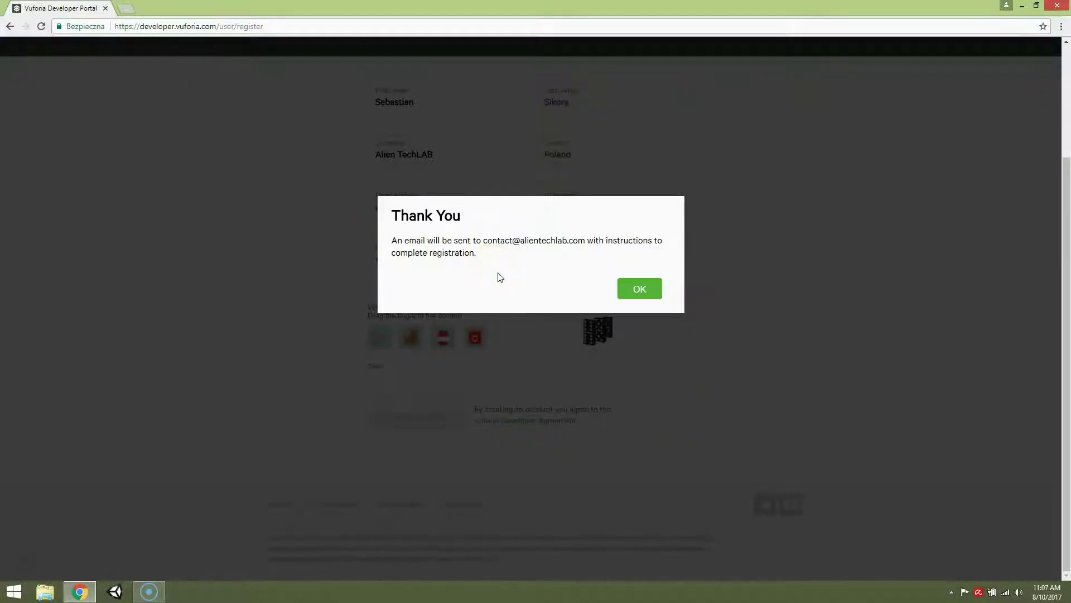
left_click(491, 266)
left_click(513, 263)
left_click(653, 288)
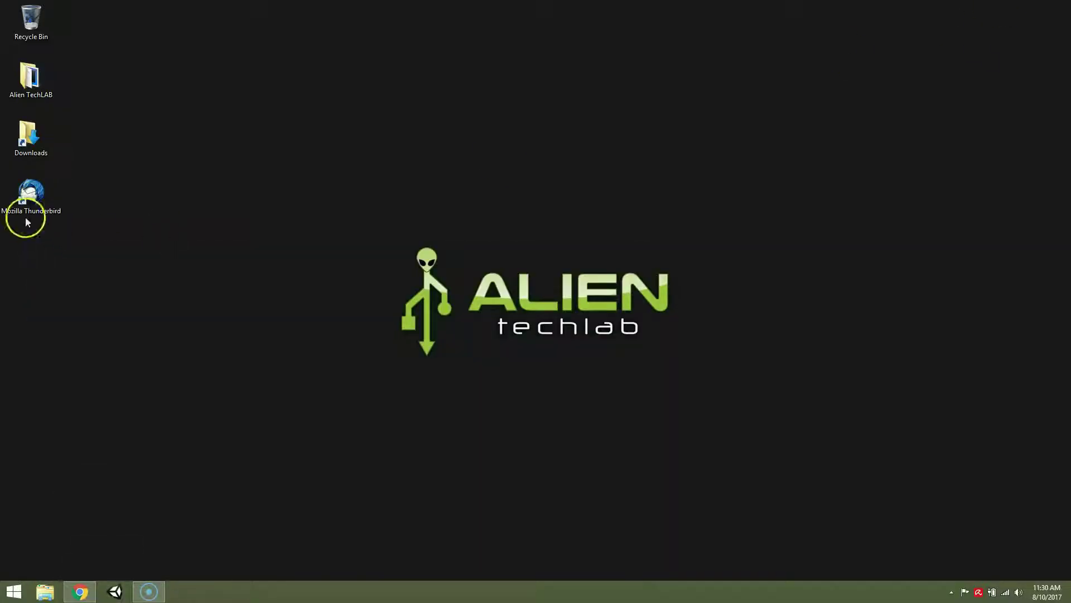
- In Thunderbird, read the Developer Agreement Confirmation and Vuforia Developer Portal registration e-mails
left_click(26, 212)
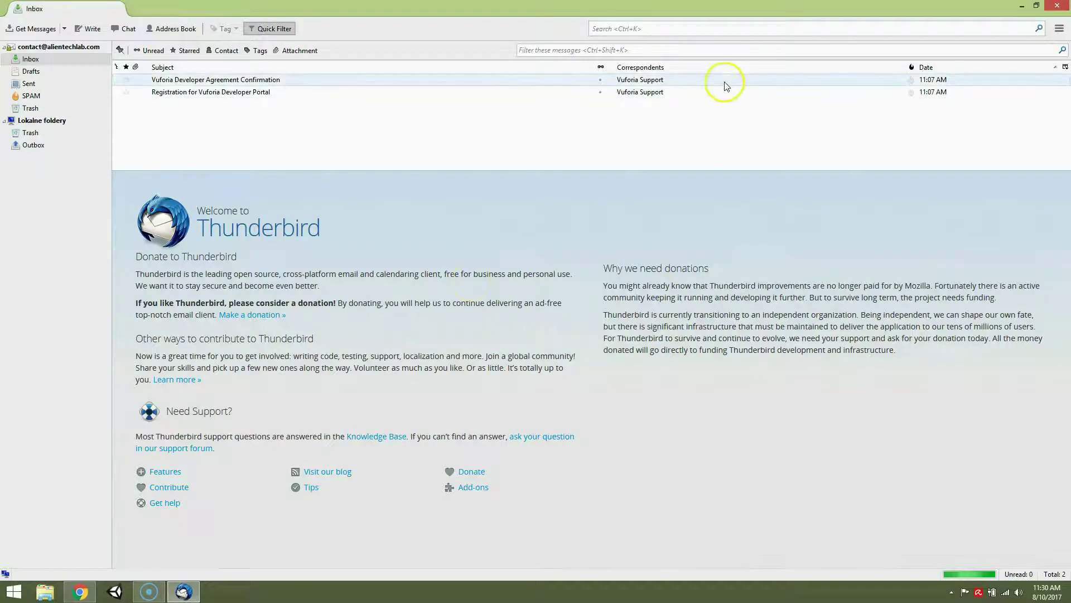
left_click(725, 82)
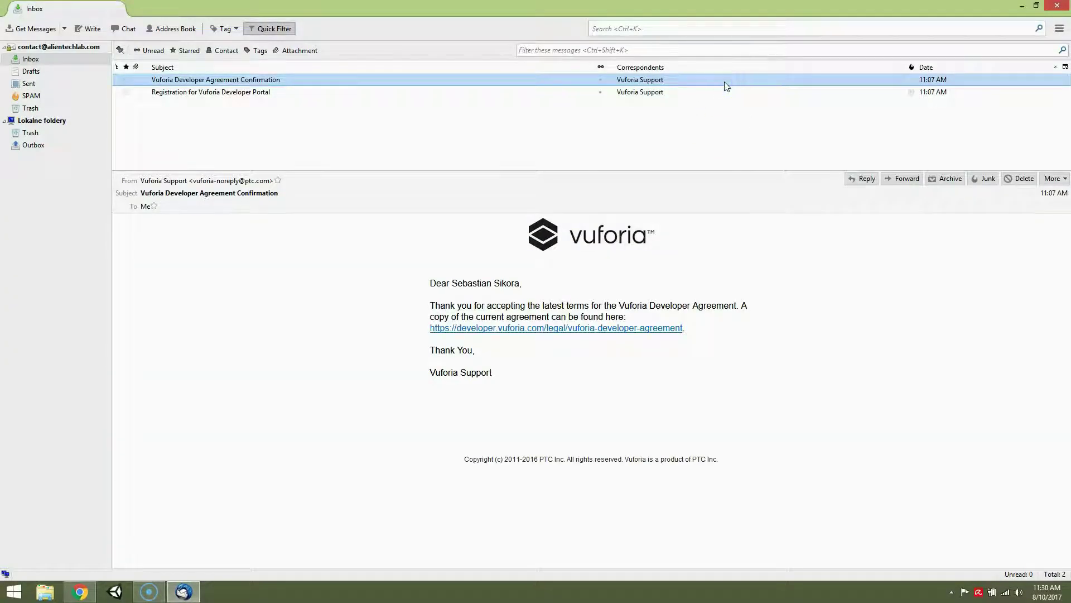
left_click(726, 91)
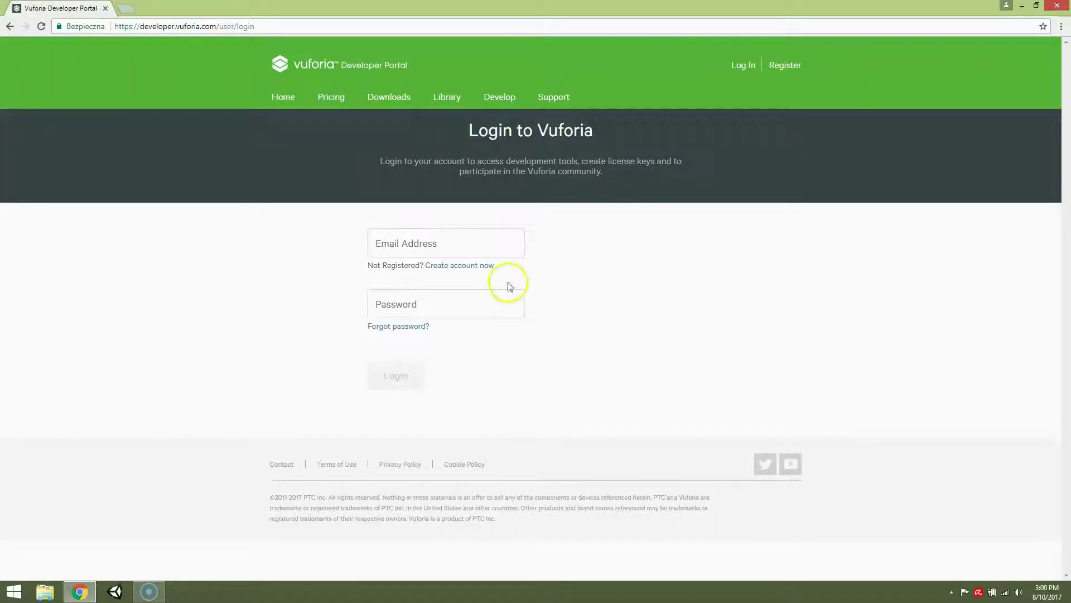
- Log in to the Vuforia Developer Portal with the suggested account e-mail and password
left_click(498, 252)
type("con")
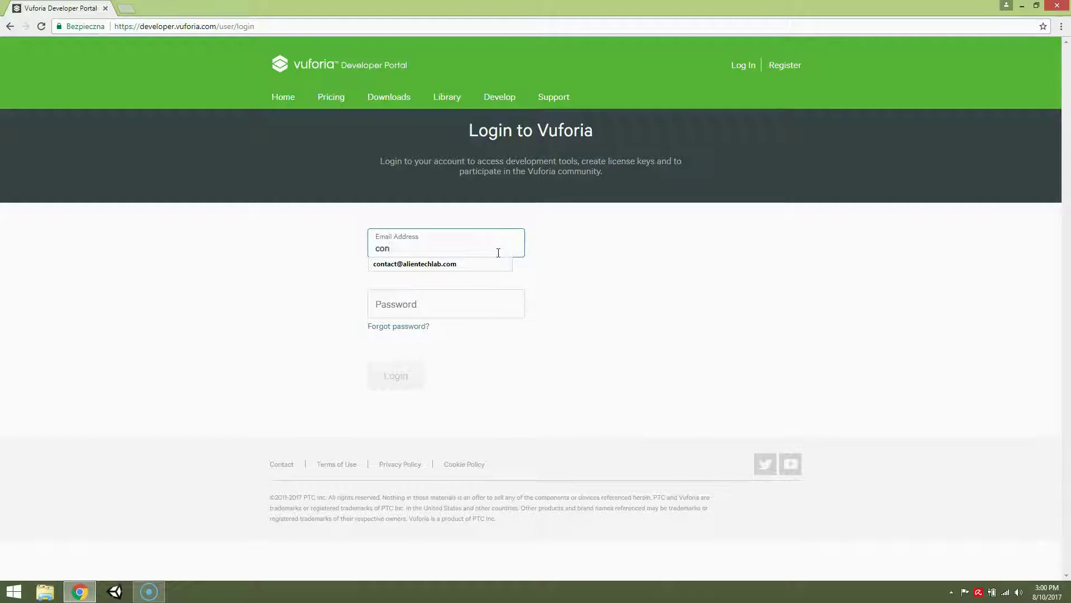
key("Down")
key("Return")
key("Tab")
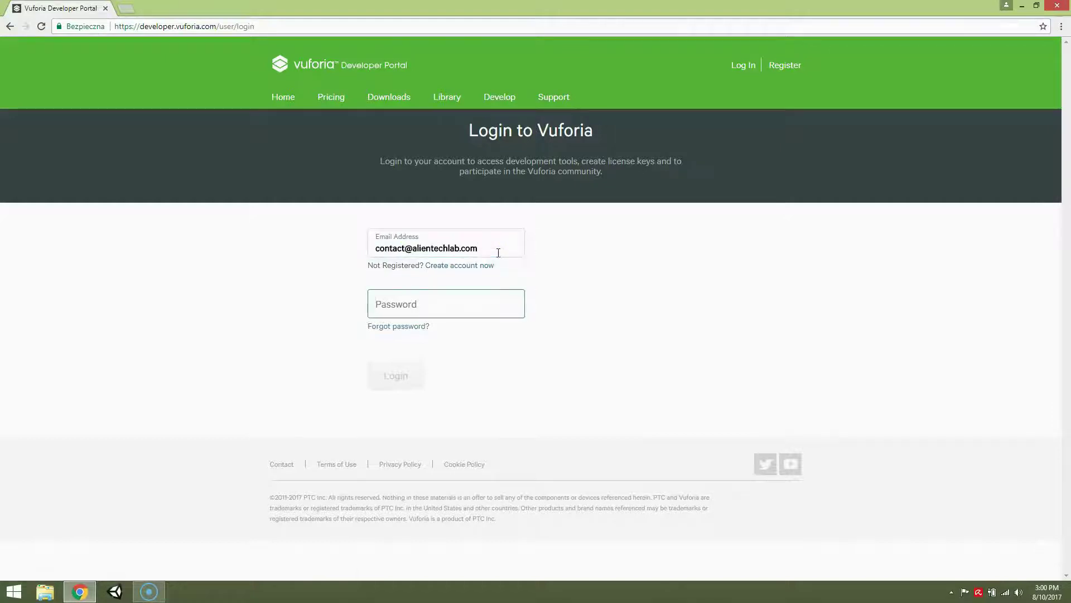
type("•••••")
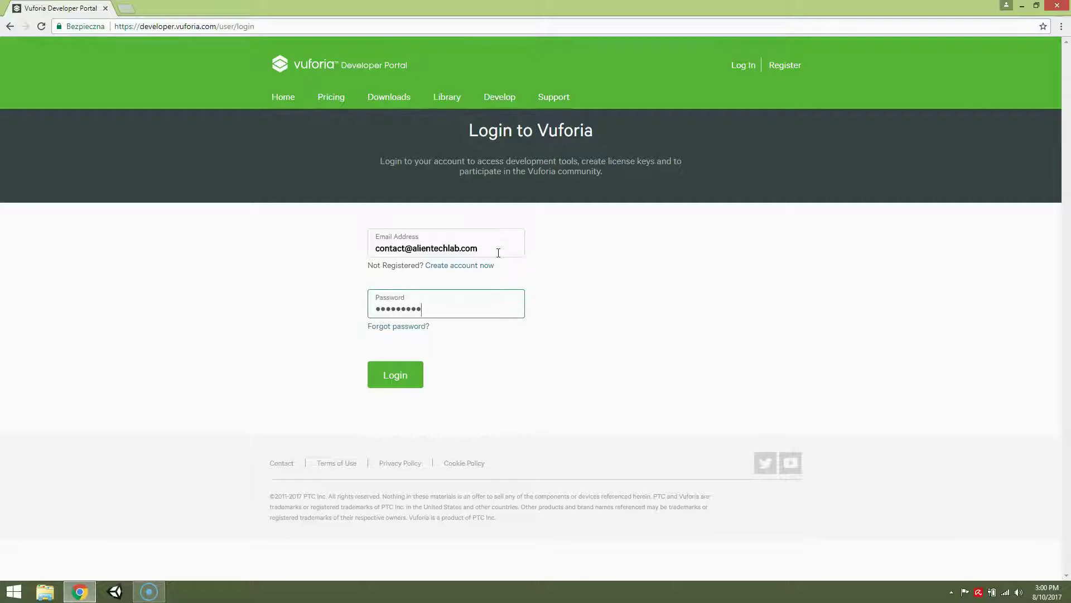
left_click(399, 371)
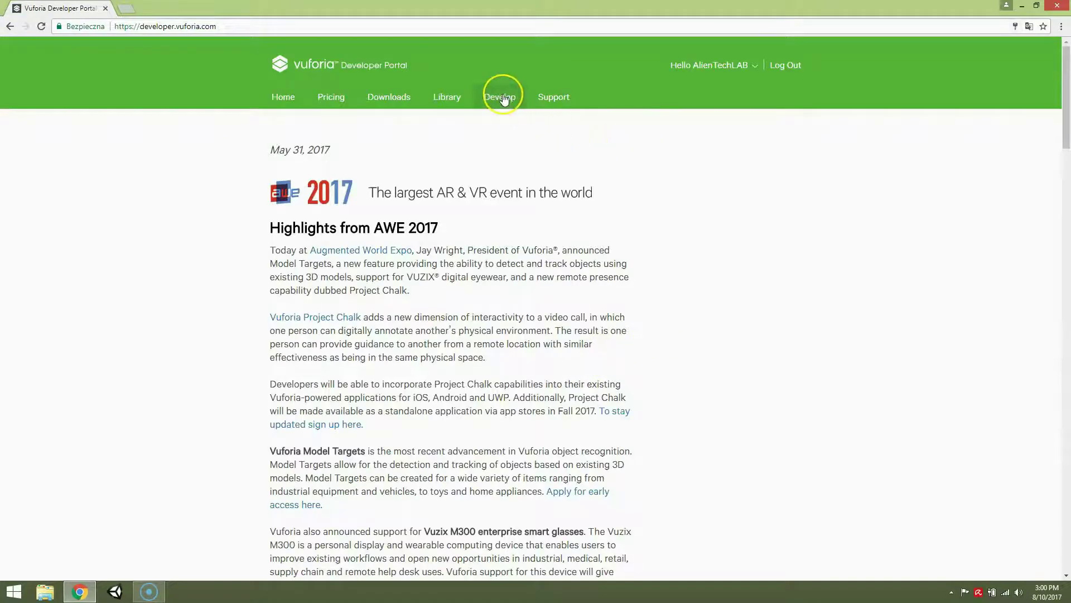
- Start a new Development license key in License Manager with App Name VuforiaTestApp
left_click(526, 115)
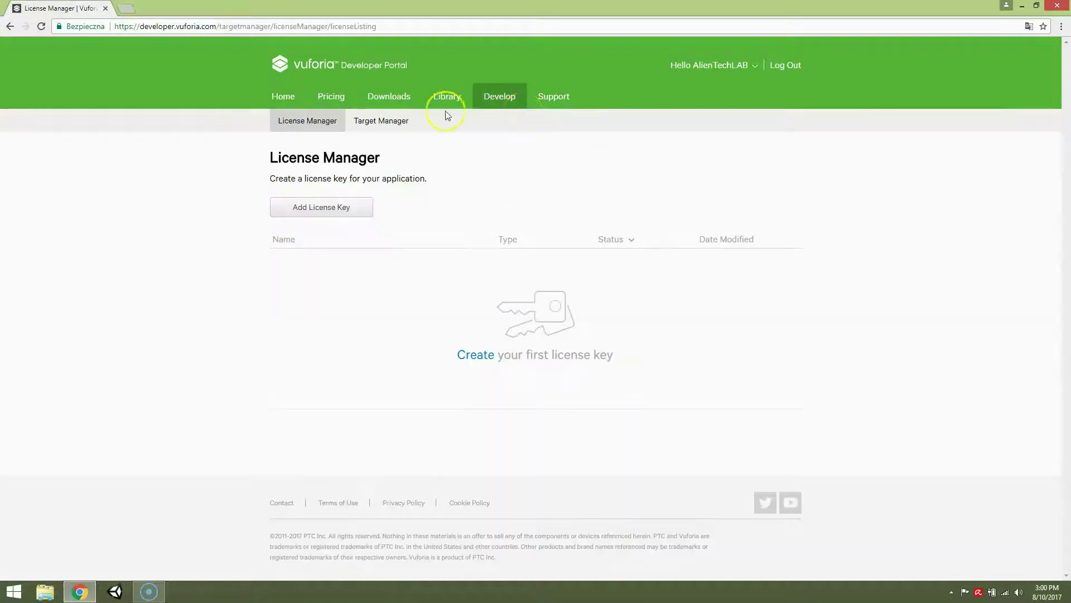
left_click(480, 357)
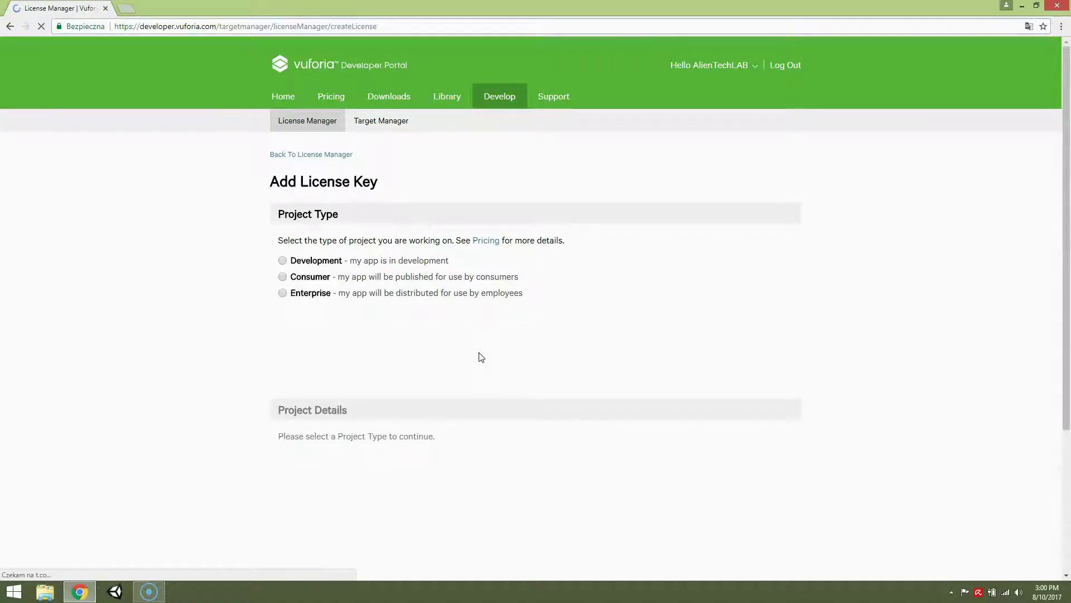
left_click(320, 263)
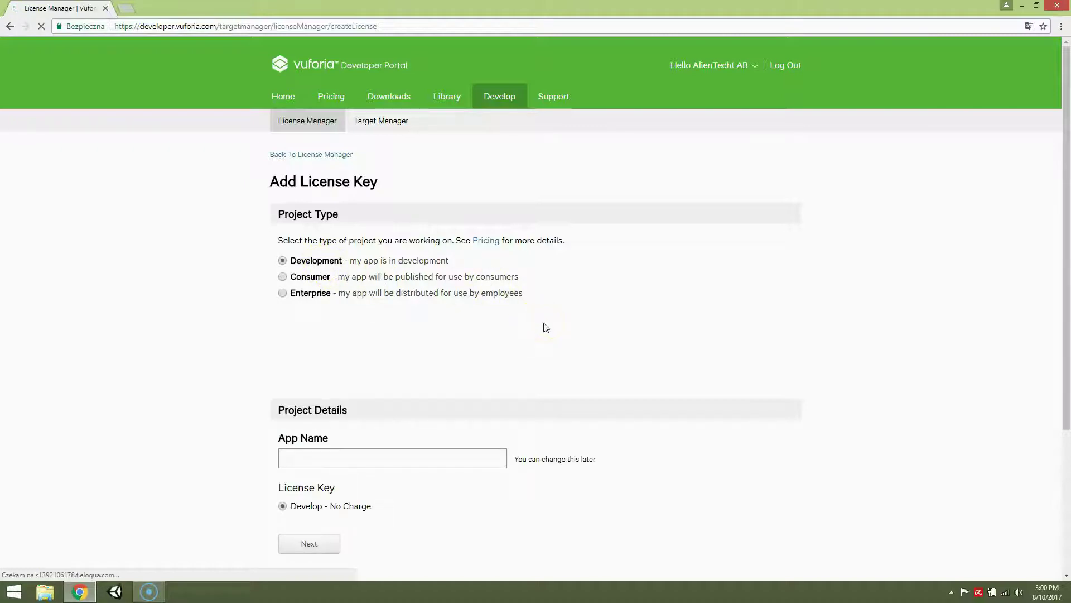
scroll(535, 334, "down", 2)
left_click(381, 349)
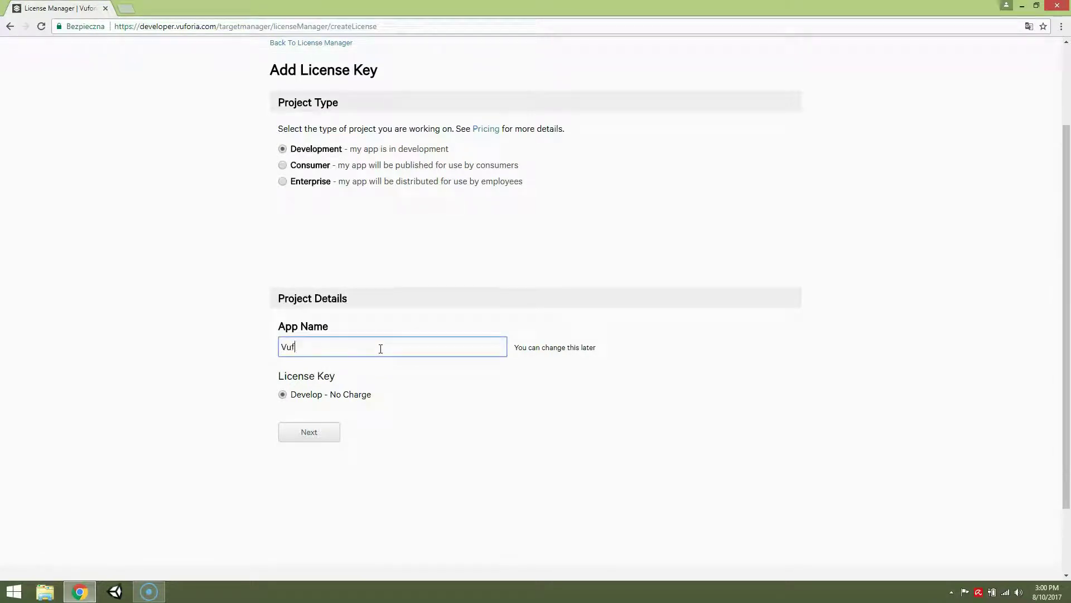
type("oriaTestApp")
scroll(384, 454, "up", 1)
- Accept the agreement to confirm the VuforiaTestApp license, then start a new database in Target Manager
left_click(332, 489)
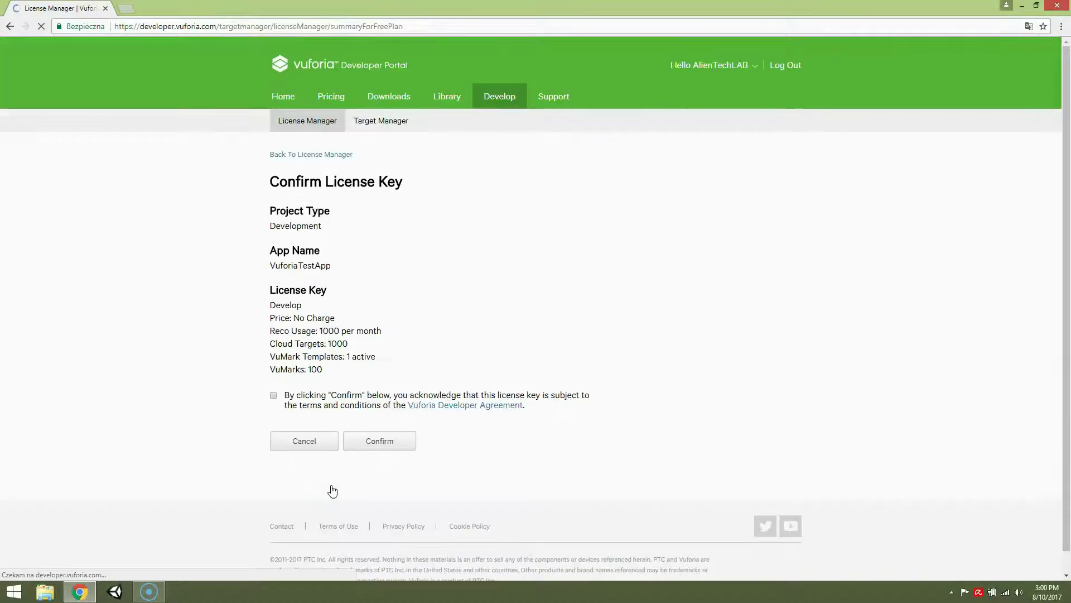
left_click(273, 396)
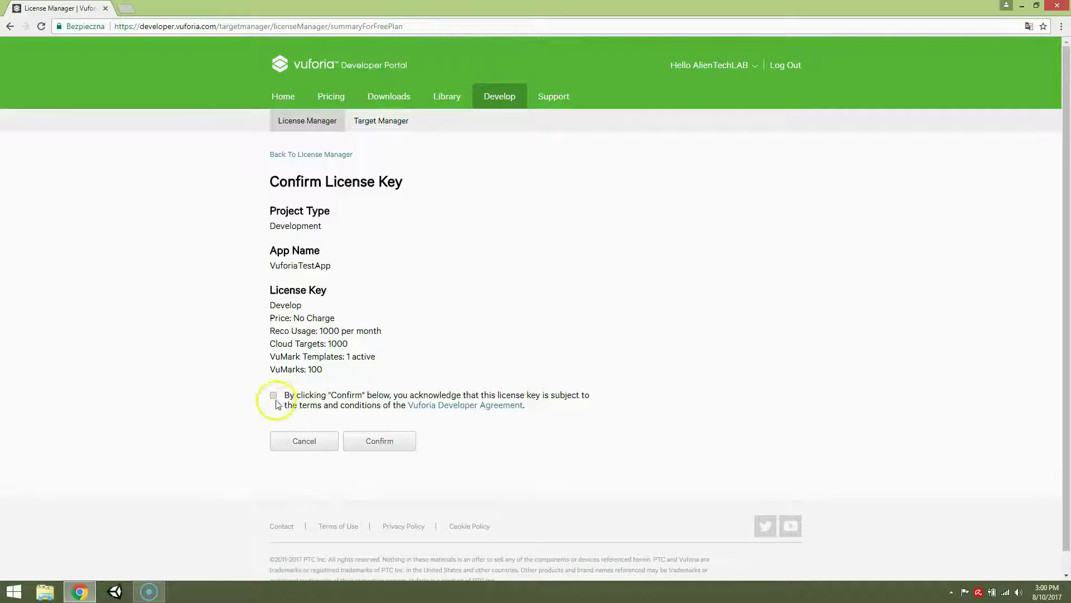
left_click(388, 445)
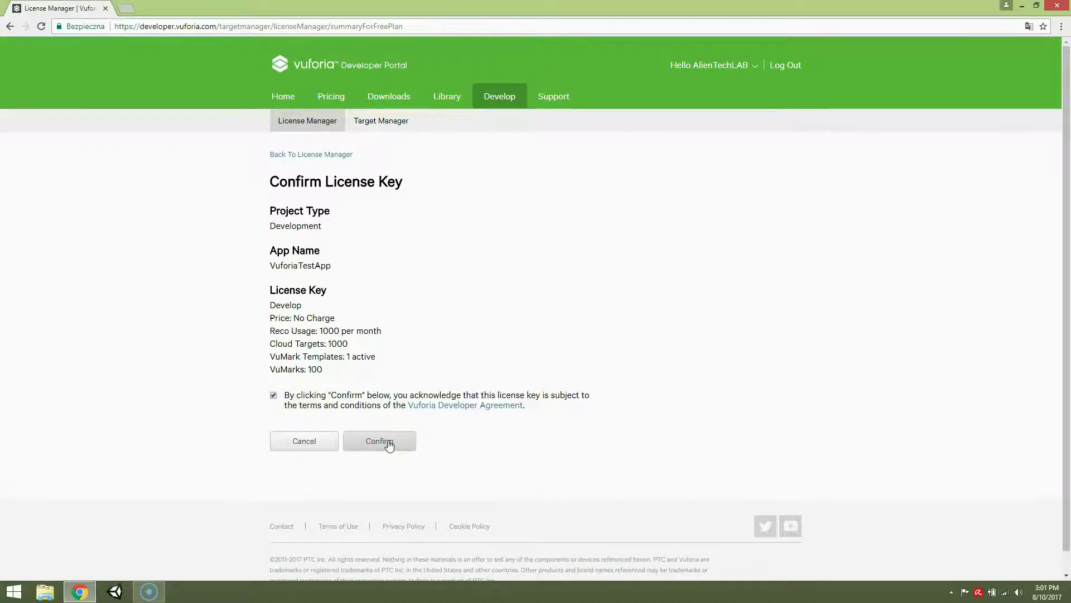
left_click(389, 443)
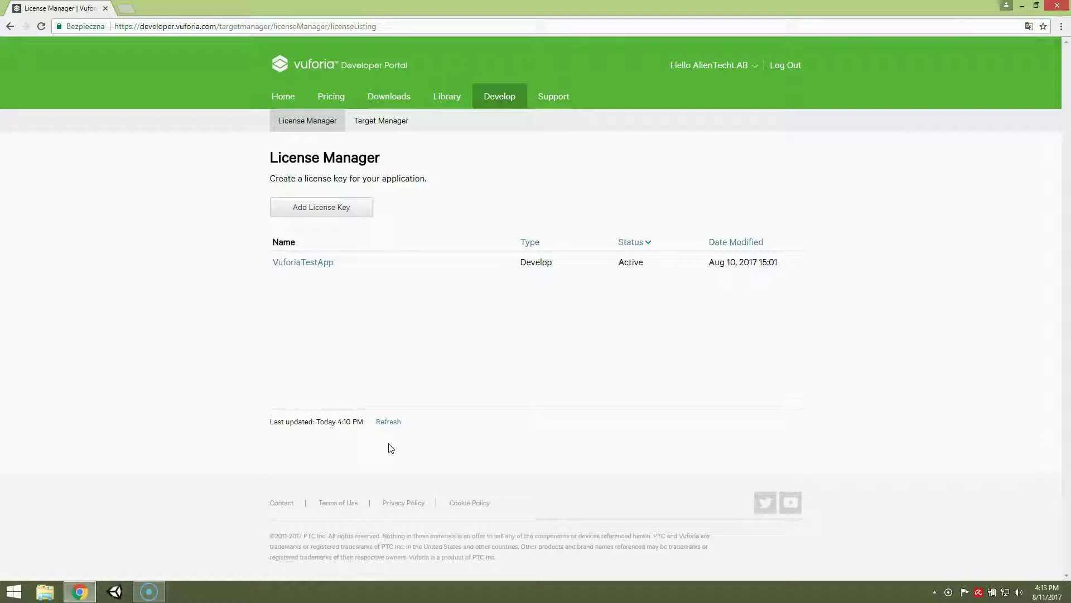
left_click(394, 443)
left_click(385, 122)
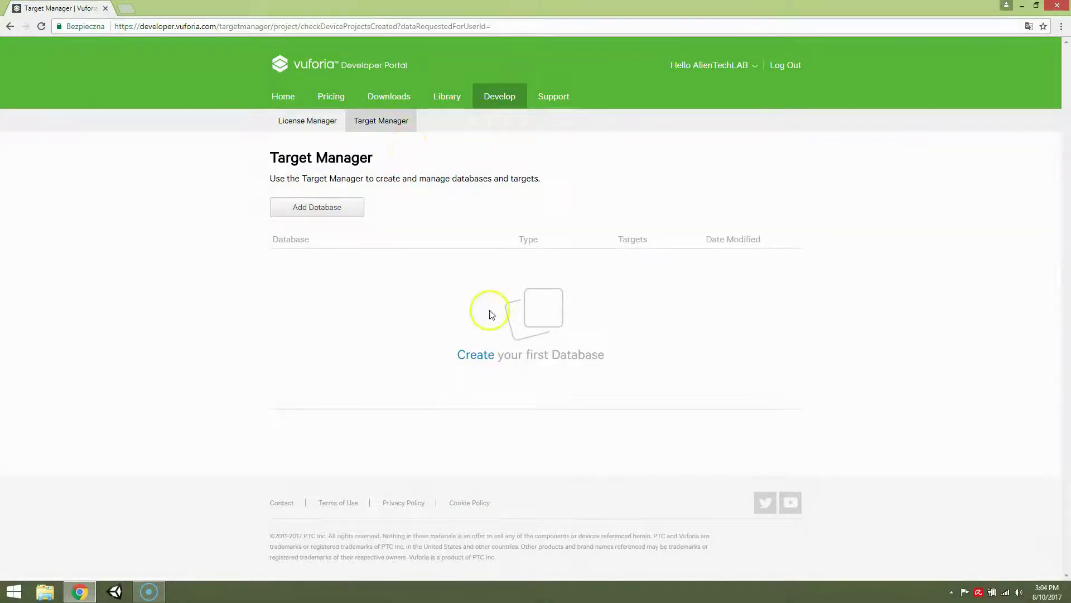
left_click(477, 355)
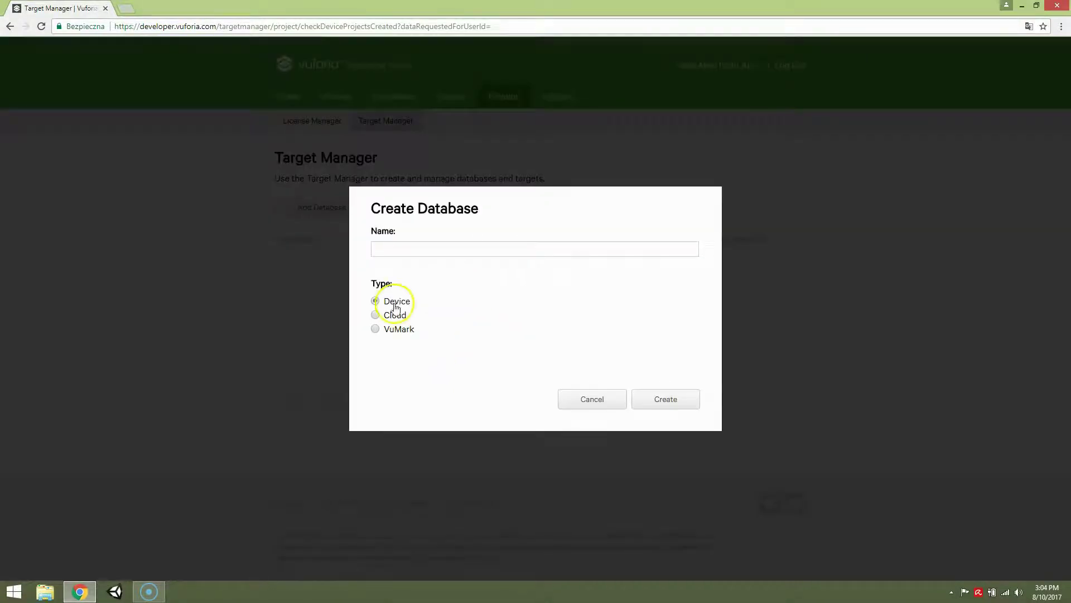
- Create the Device database VuforiaTestDatabase and open its target list
left_click(439, 247)
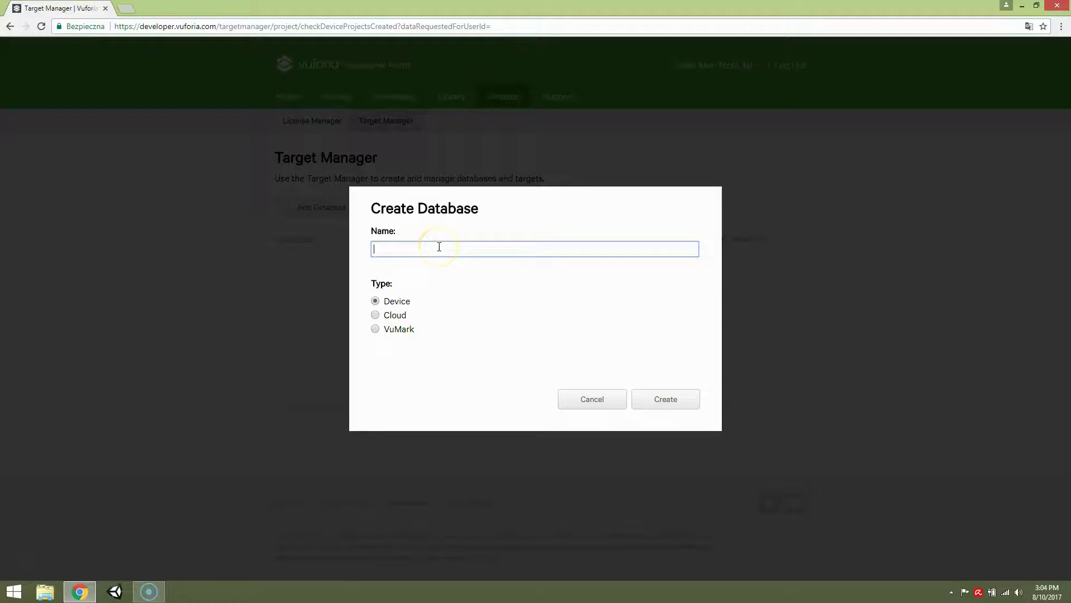
type("VuforiaTestDatabase")
left_click(661, 396)
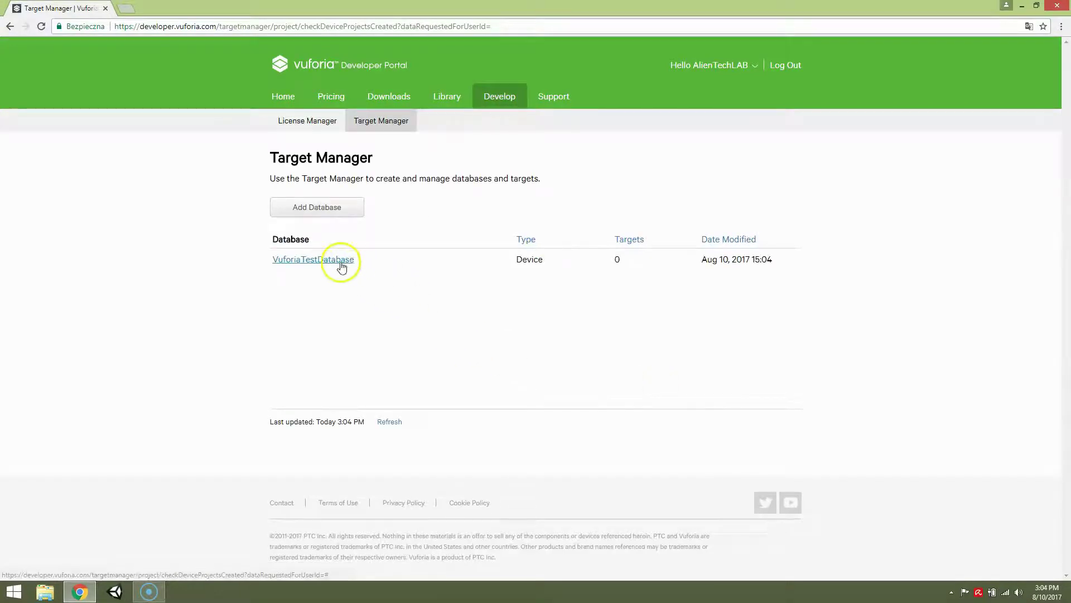
left_click(339, 265)
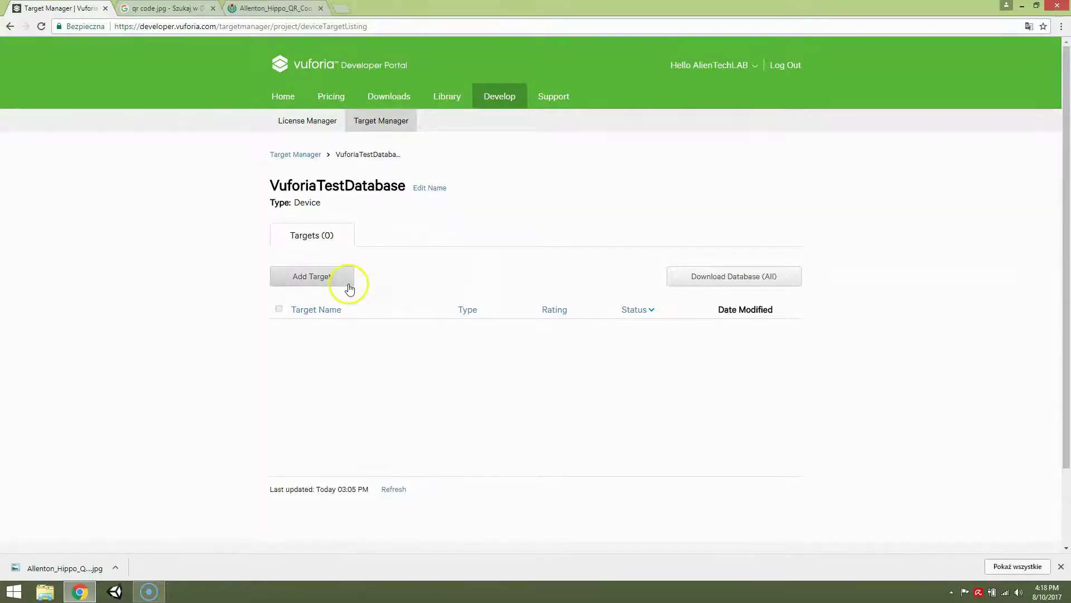
- Add a Single Image target from Allenton_Hippo_QR_Code.jpg with width 2
left_click(348, 286)
left_click(416, 226)
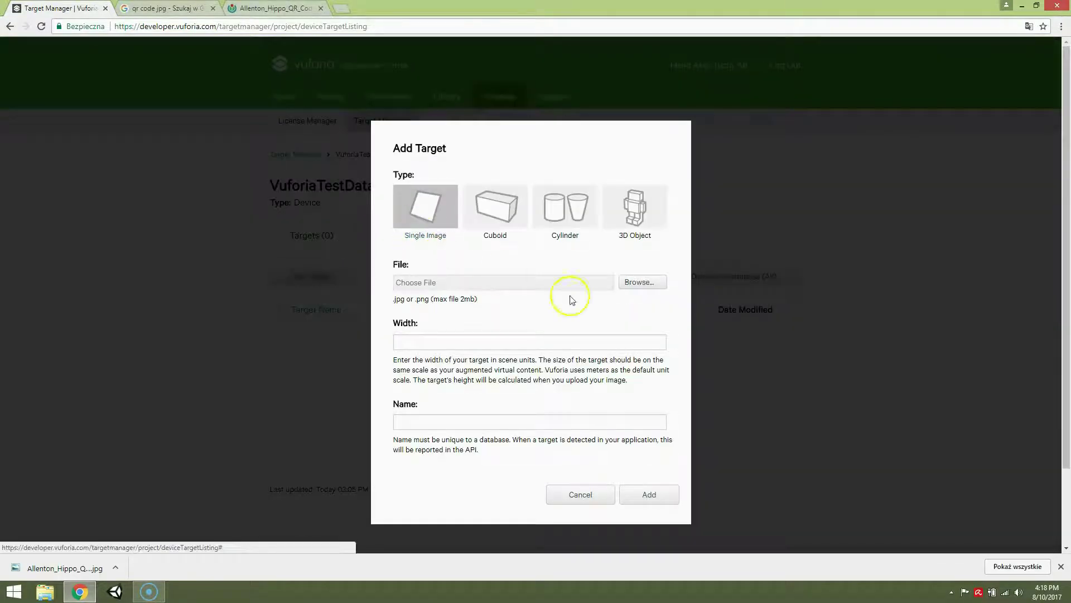
left_click(642, 285)
left_click(130, 89)
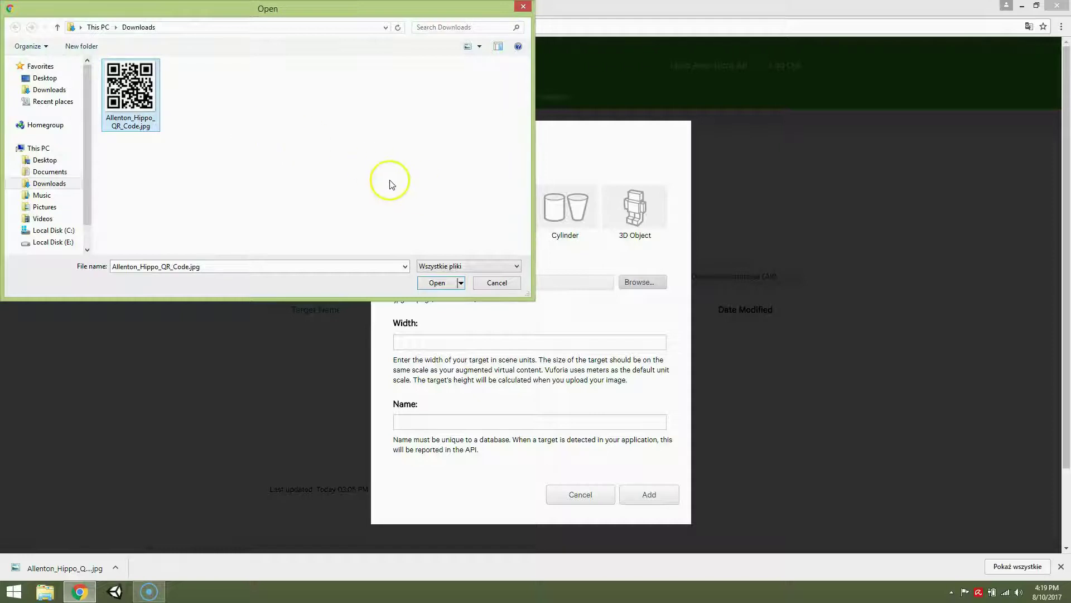
left_click(436, 283)
left_click(417, 344)
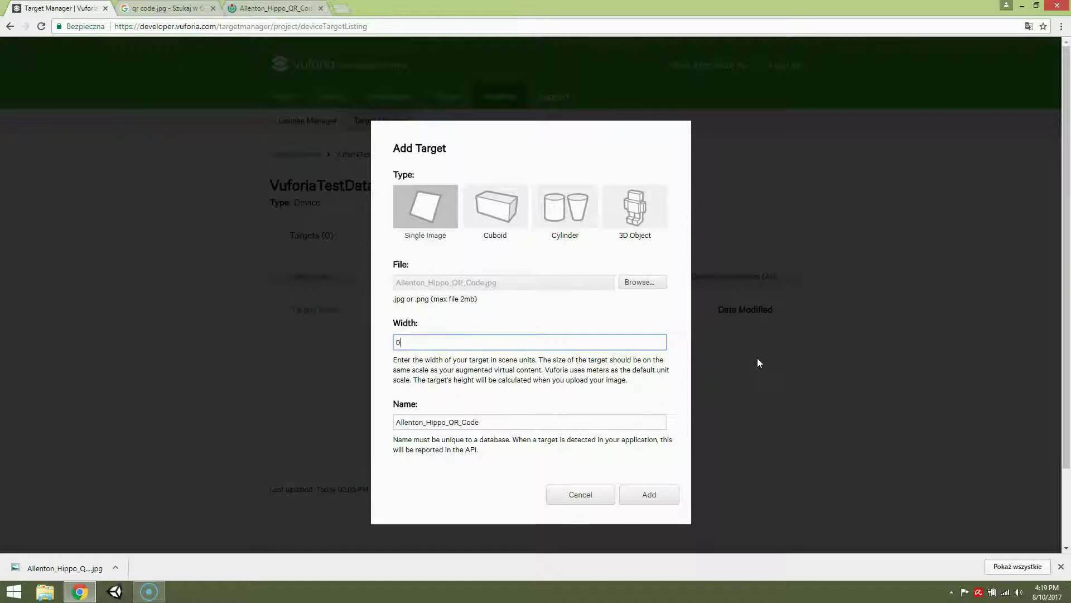
type("2")
- Rename the target to QRCode and upload it to the database
left_click(505, 424)
left_click_drag(450, 423, 256, 407)
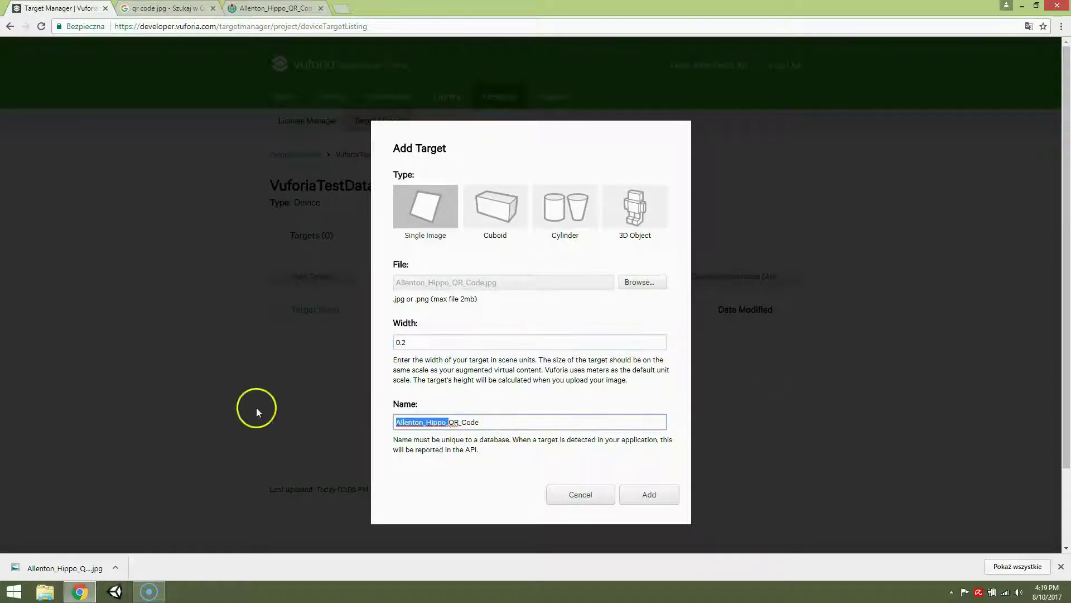
key("BackSpace")
left_click(412, 423)
key("BackSpace")
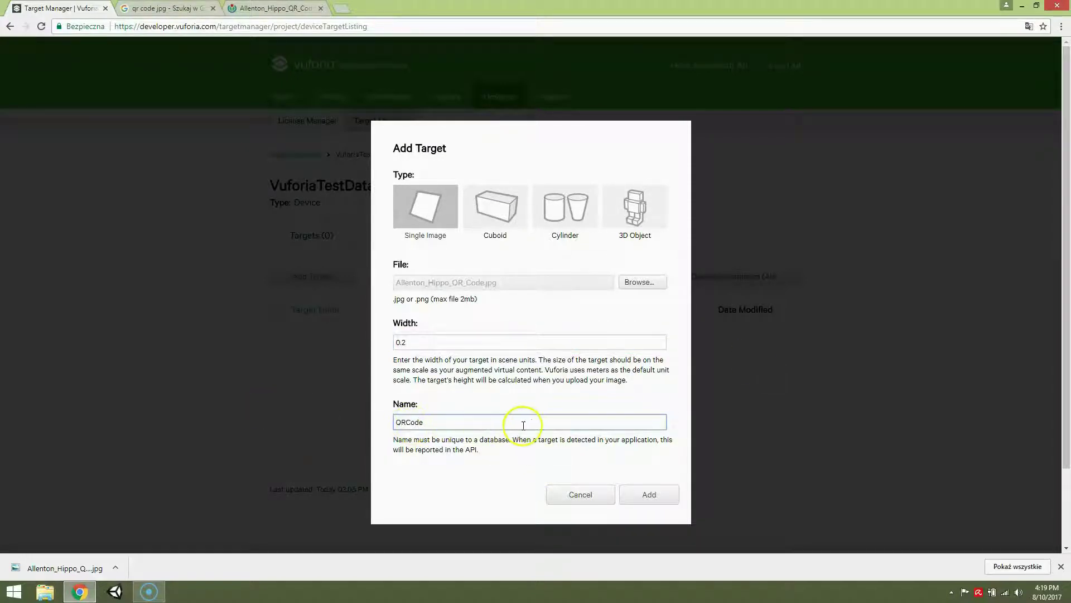
left_click(651, 495)
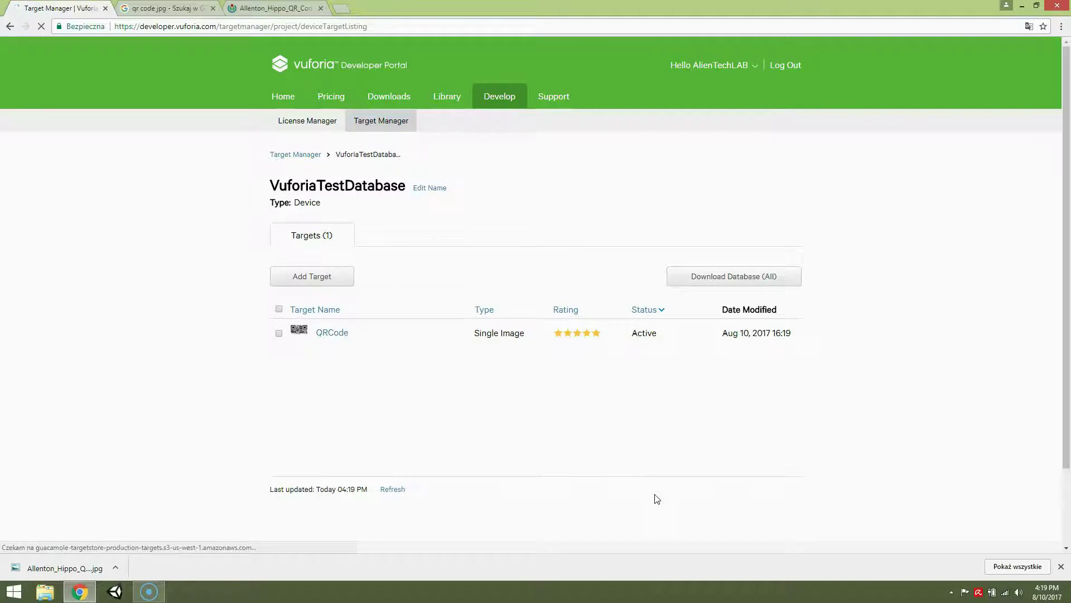
- Download the entire VuforiaTestDatabase packaged for the Unity Editor
left_click(556, 320)
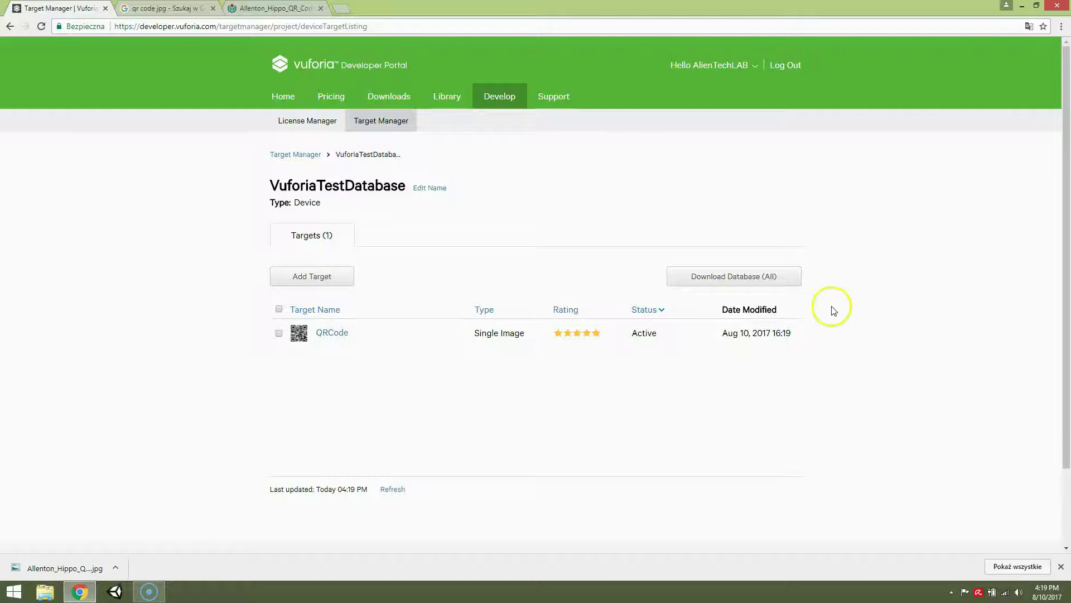
left_click(712, 279)
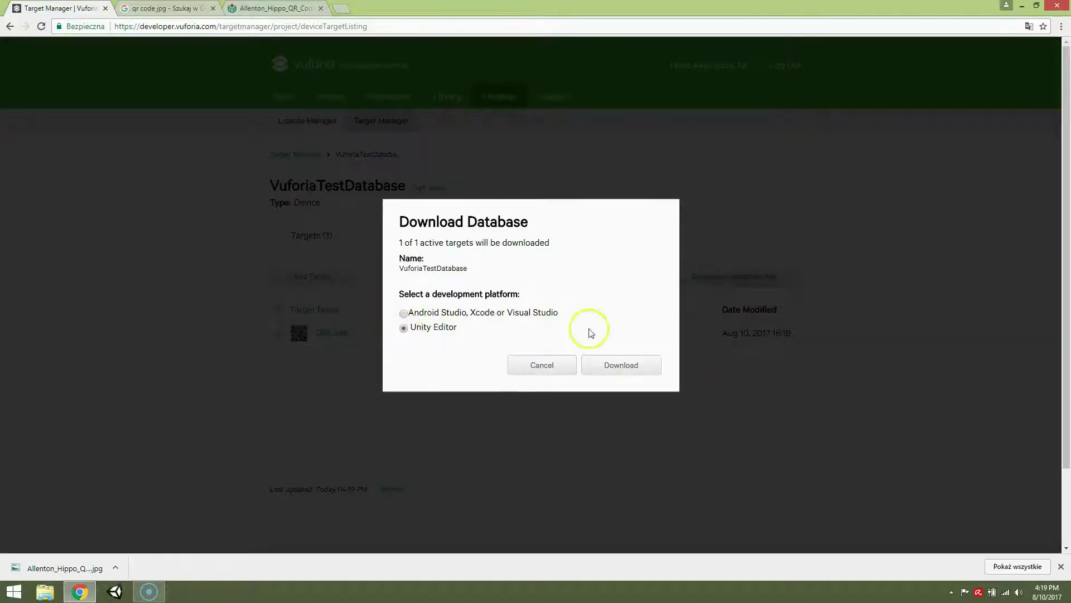
left_click(617, 362)
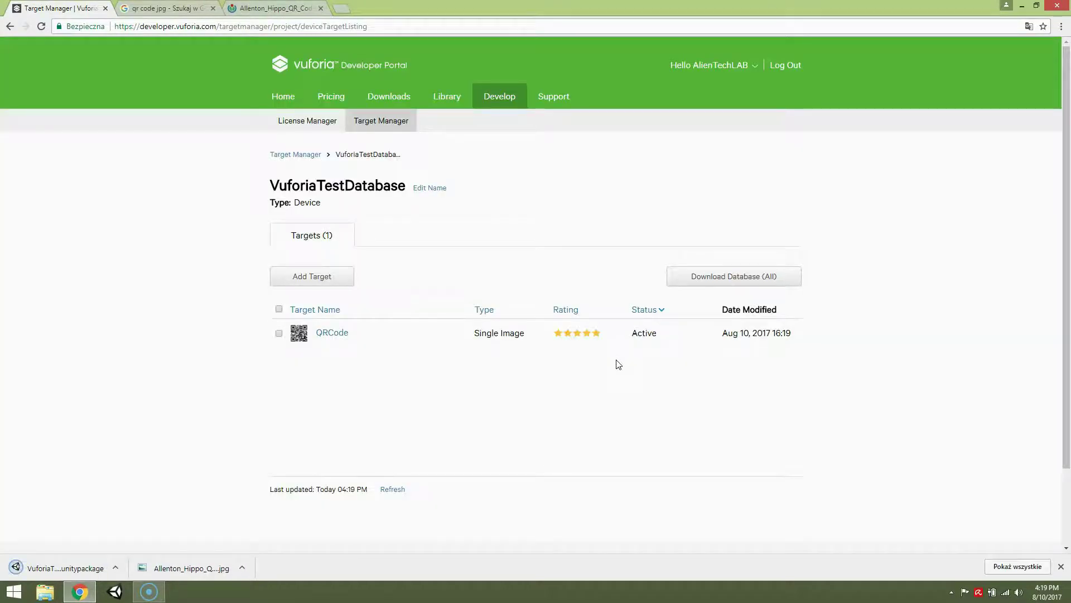
- Download the Vuforia 6.2 SDK for Unity from the Developer Portal and accept the licence
left_click(71, 572)
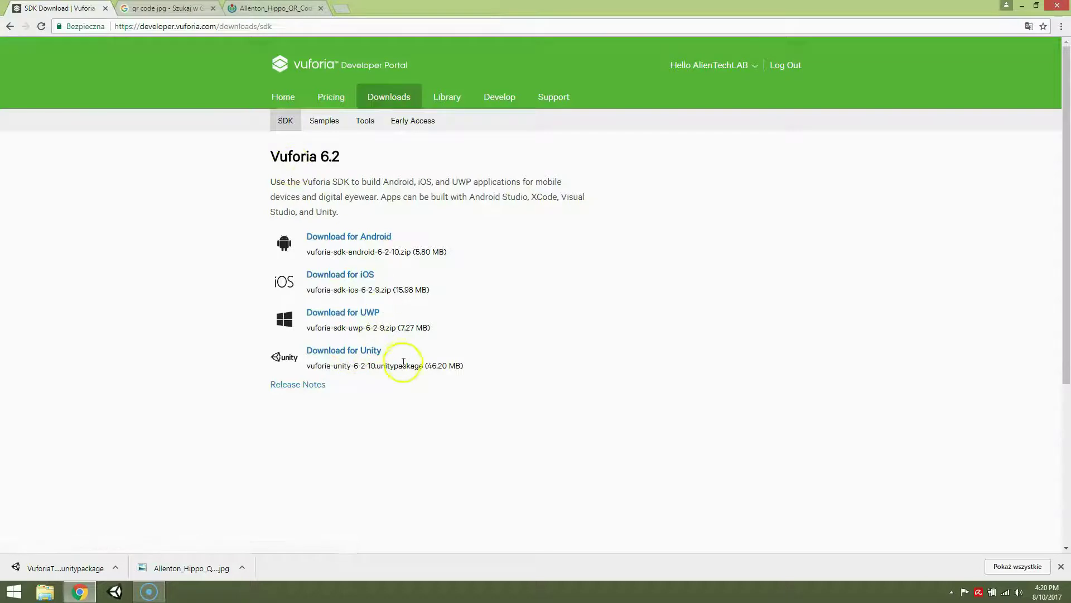
left_click(363, 356)
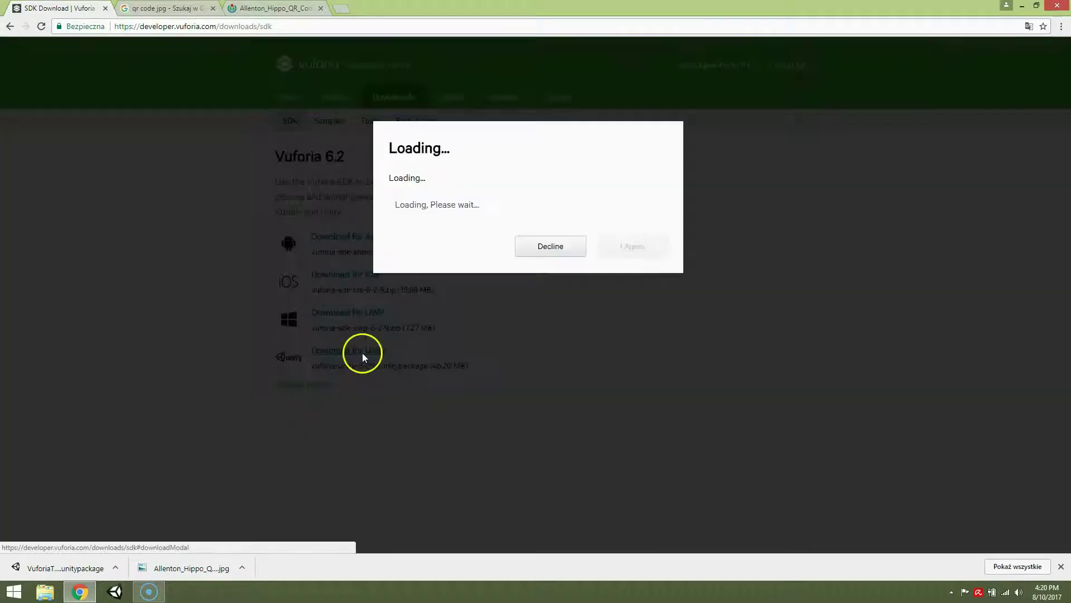
left_click(663, 349)
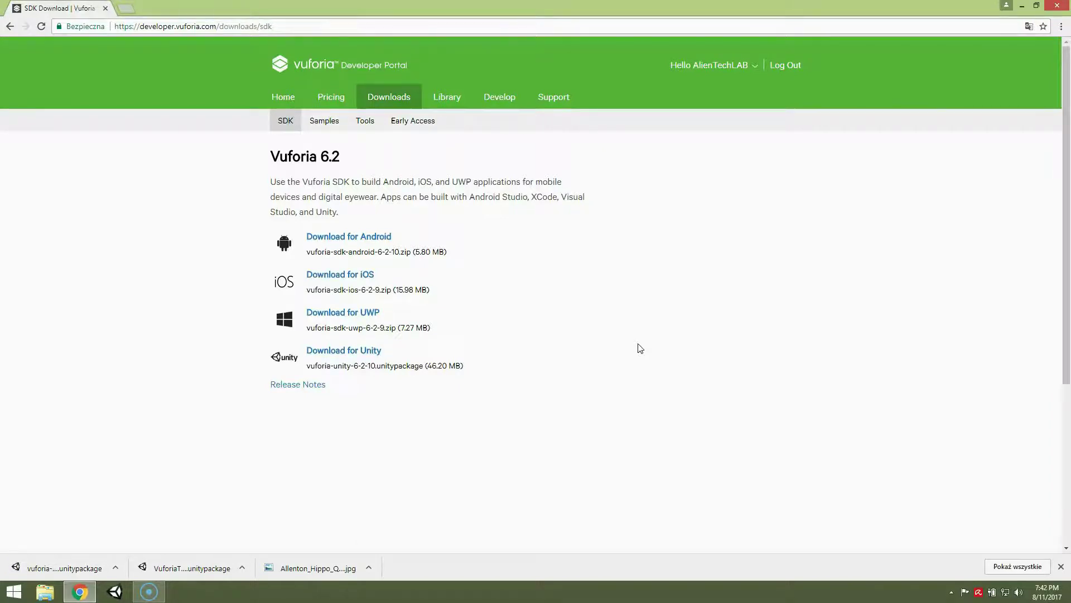
- Create a new 3D Unity project named VuforiaTestApp
left_click(115, 593)
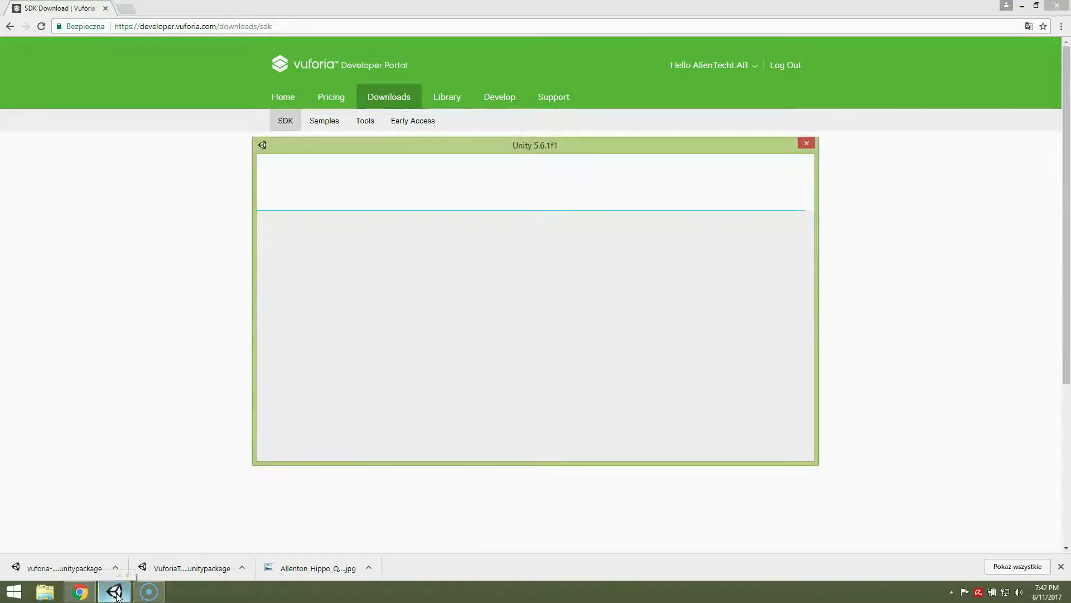
mouse_move(117, 596)
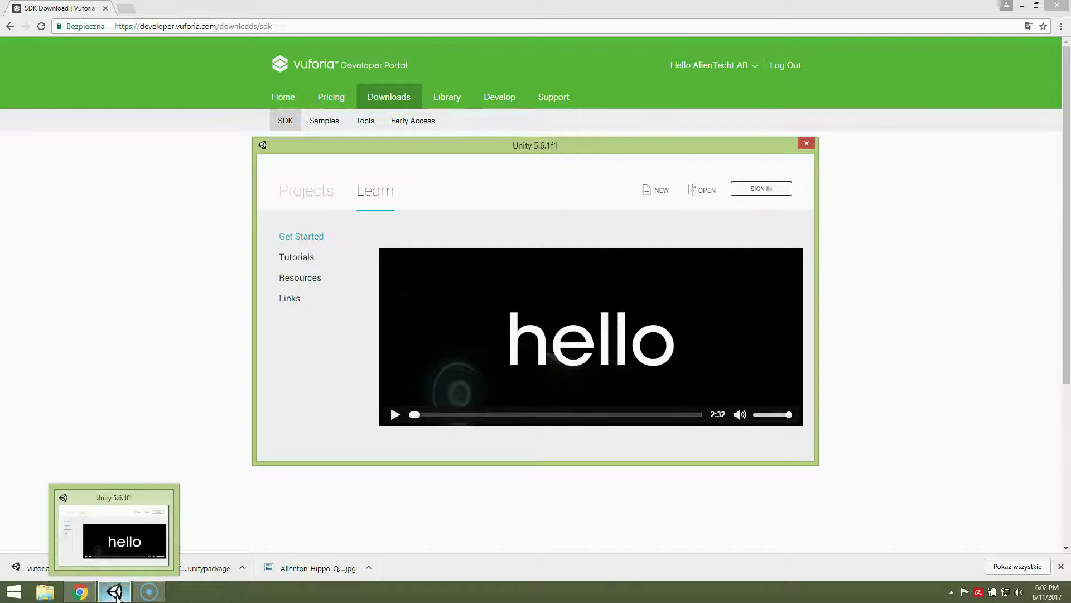
left_click(662, 191)
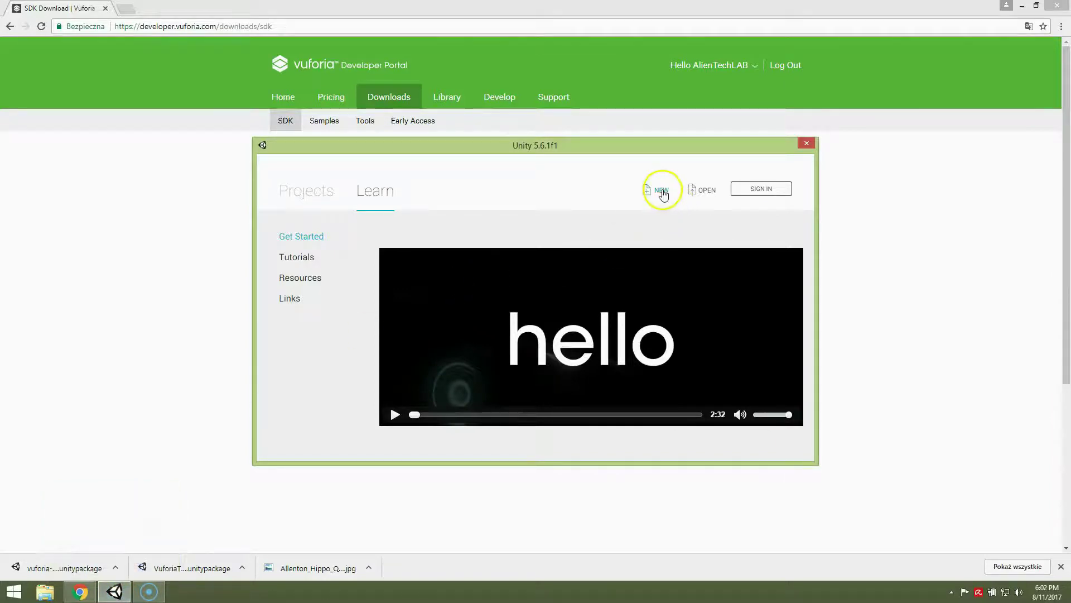
left_click_drag(560, 267, 263, 268)
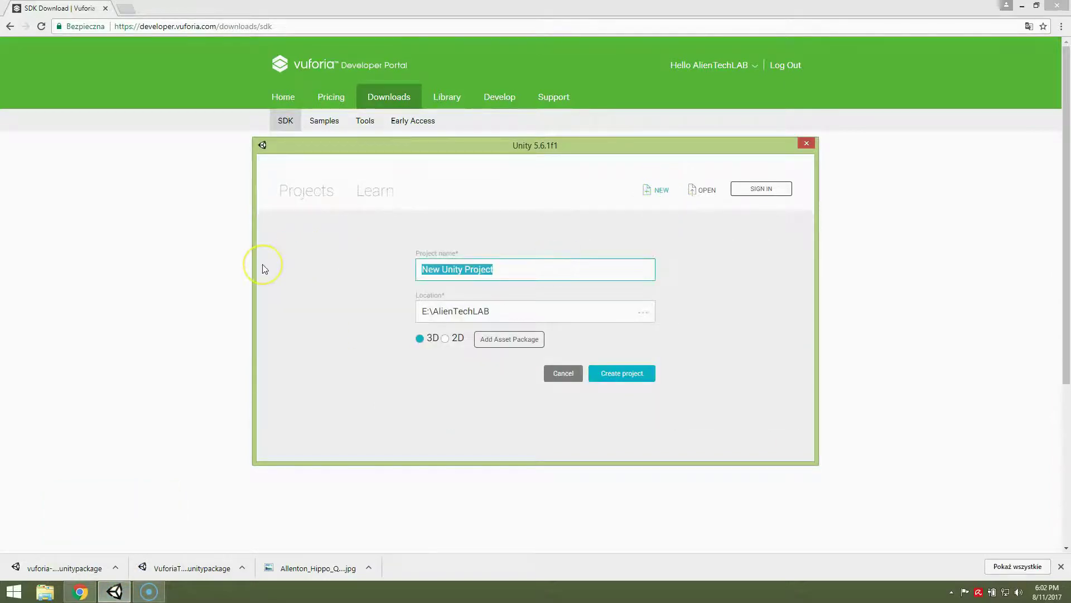
type("Vuforia")
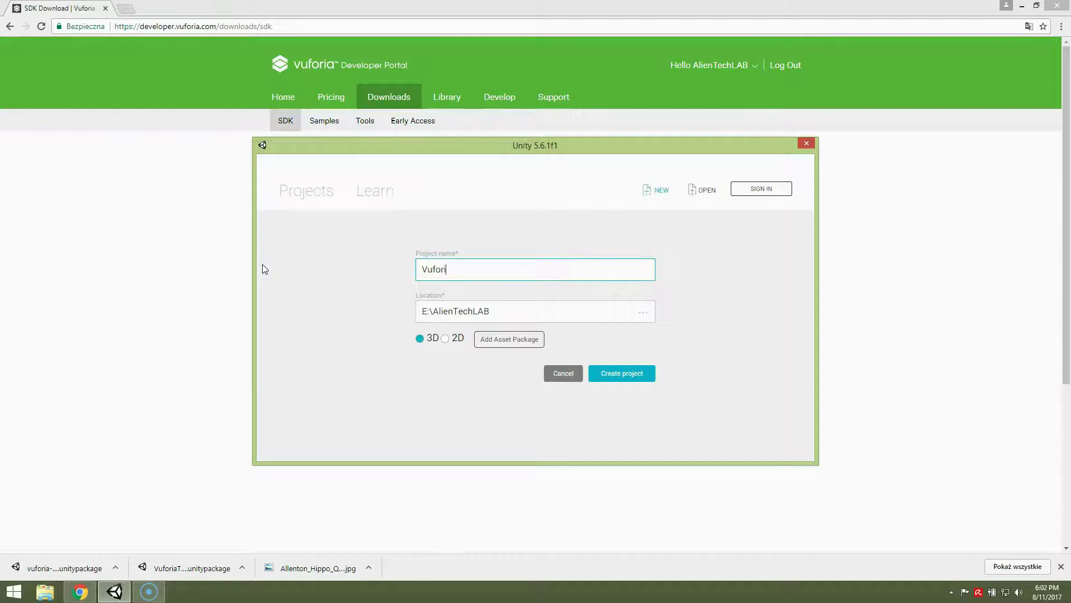
type("TestApp")
left_click(628, 374)
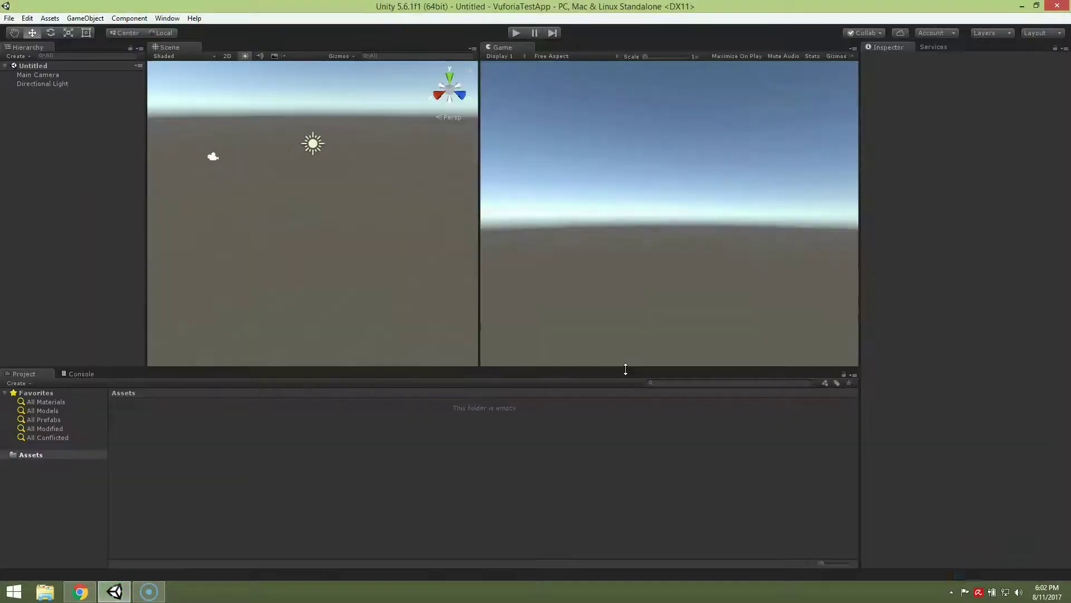
- Open the project's Assets folder in File Explorer
right_click(382, 445)
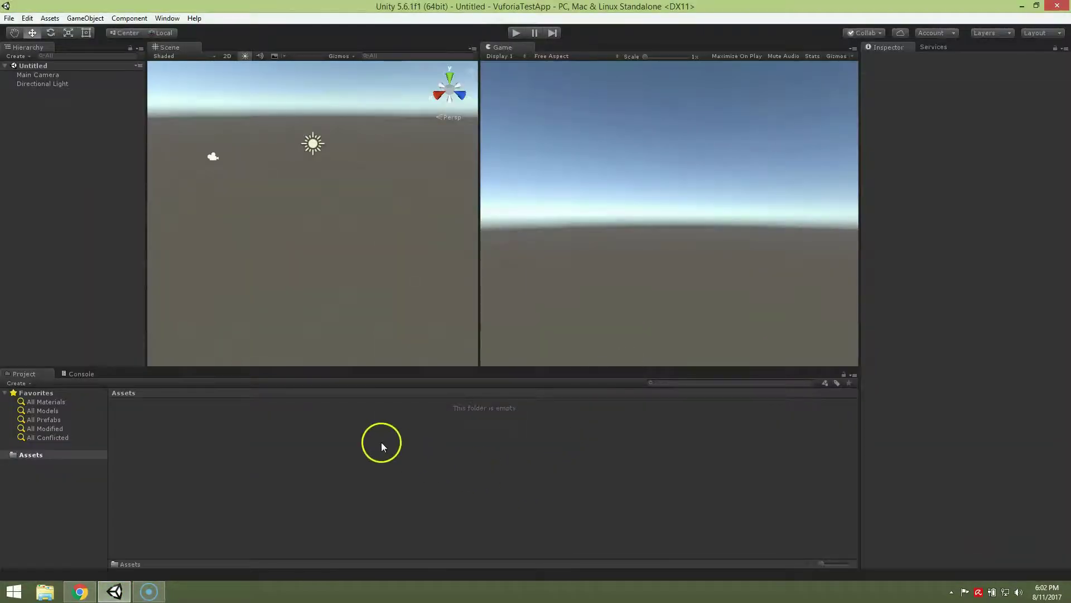
left_click(465, 250)
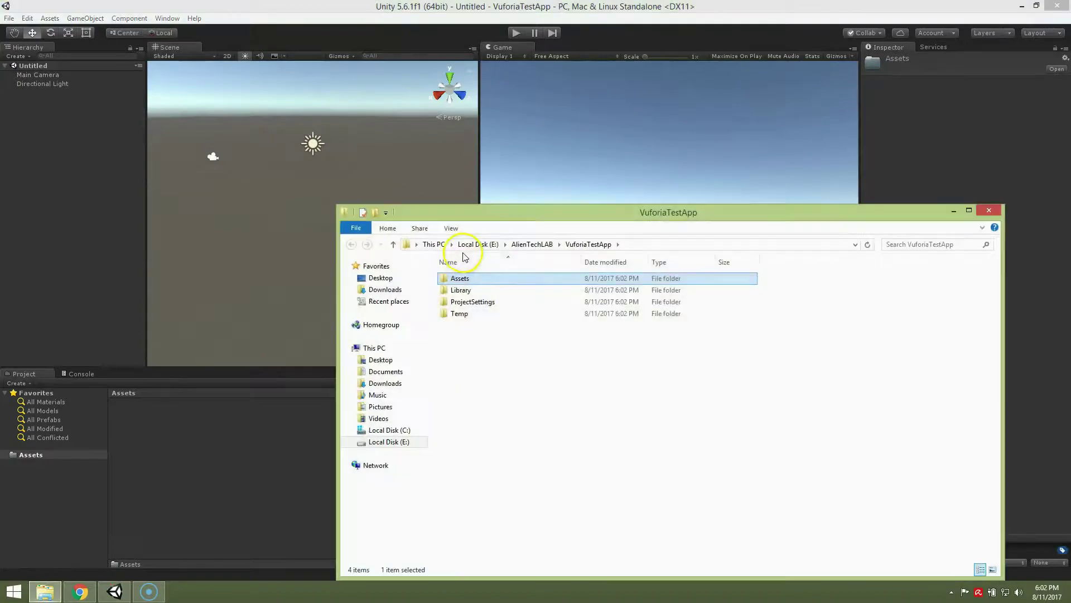
double_click(484, 274)
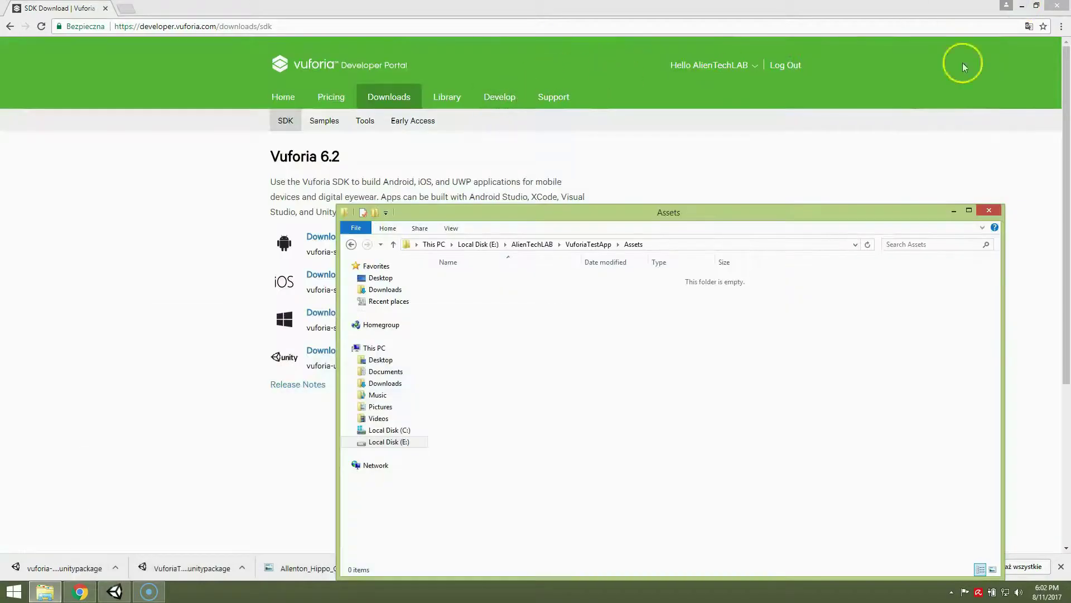
- Copy the VuforiaTestDatabase and vuforia-unity-6-2-10 unitypackages from Downloads into Assets
left_click(1022, 6)
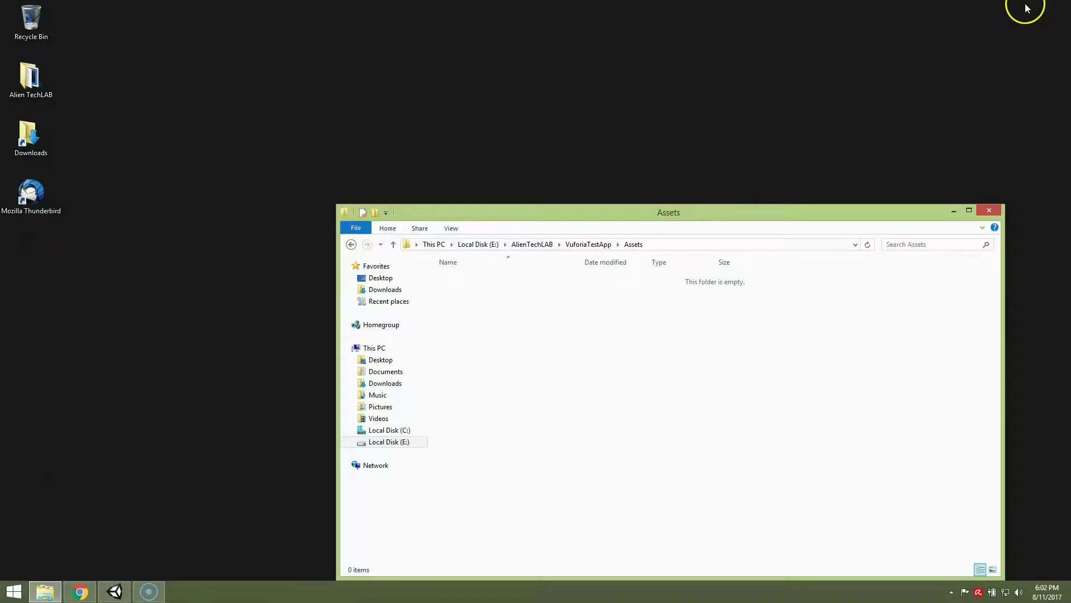
left_click(28, 147)
double_click(28, 146)
left_click_drag(693, 203, 540, 92)
right_click_drag(635, 117, 674, 476)
left_click(730, 504)
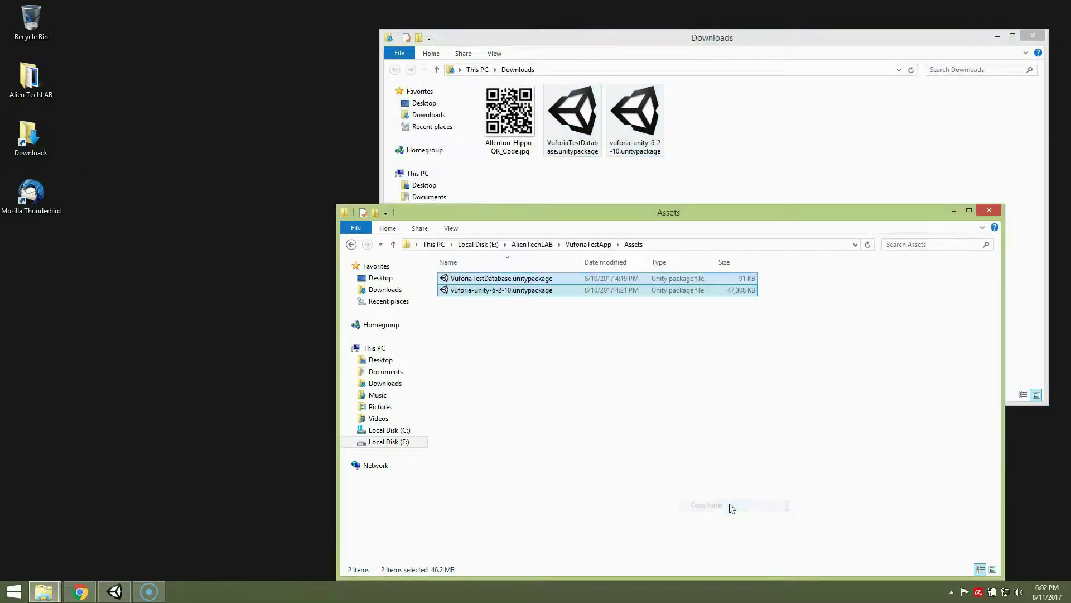
left_click(1033, 36)
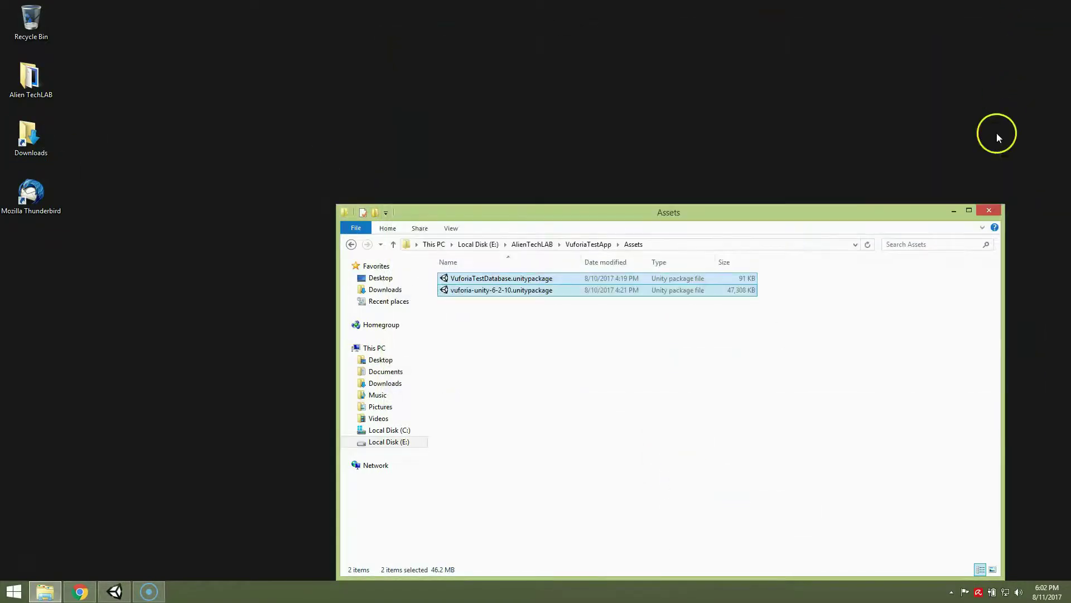
left_click(989, 210)
left_click(115, 591)
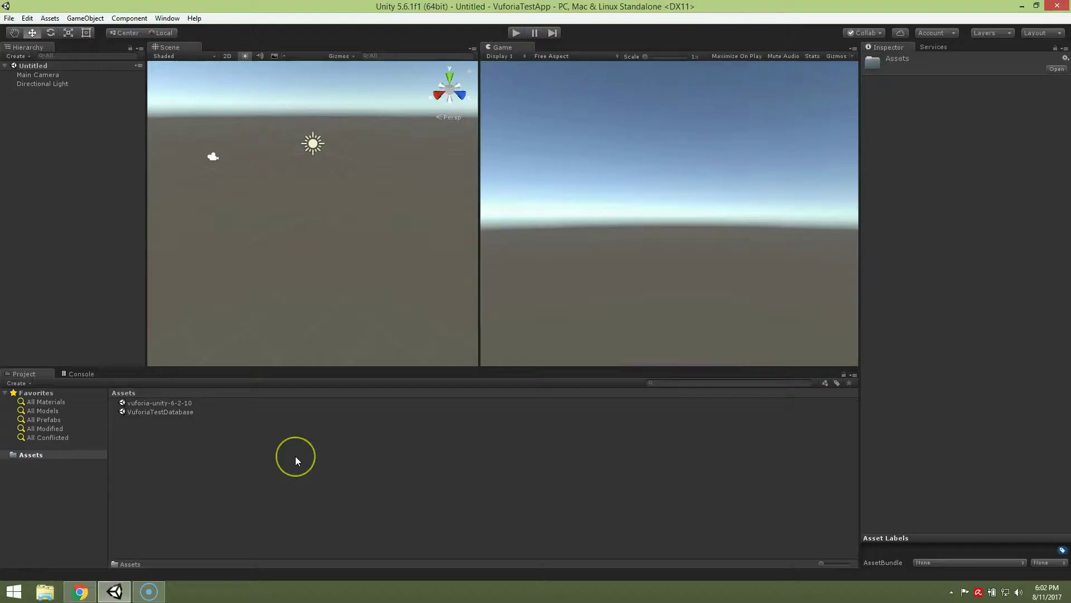
- Import the vuforia-unity-6-2-10 SDK package and let Unity update obsolete APIs
left_click(183, 406)
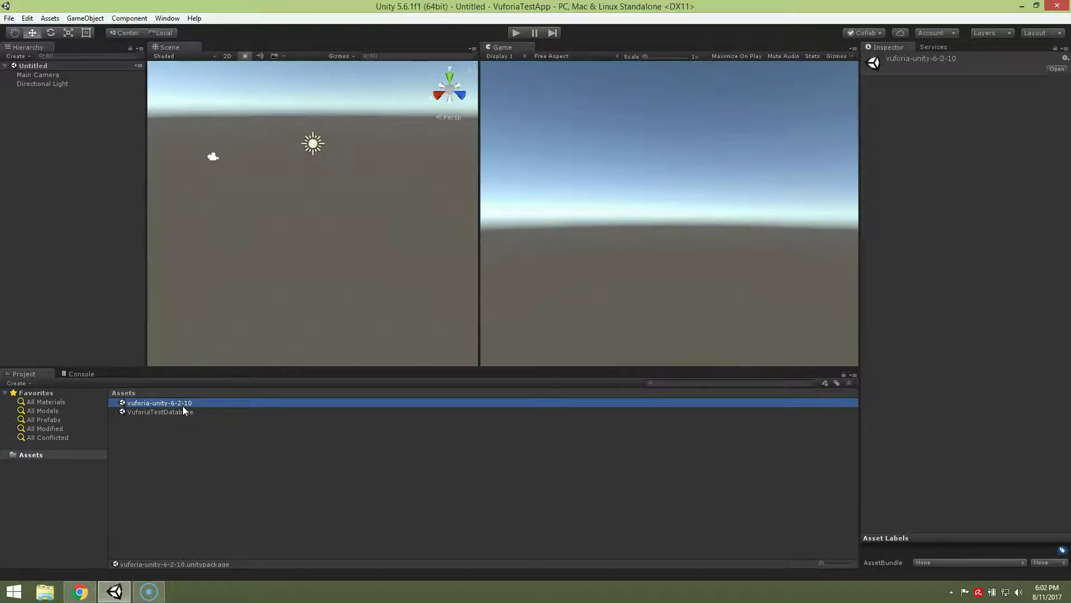
double_click(180, 405)
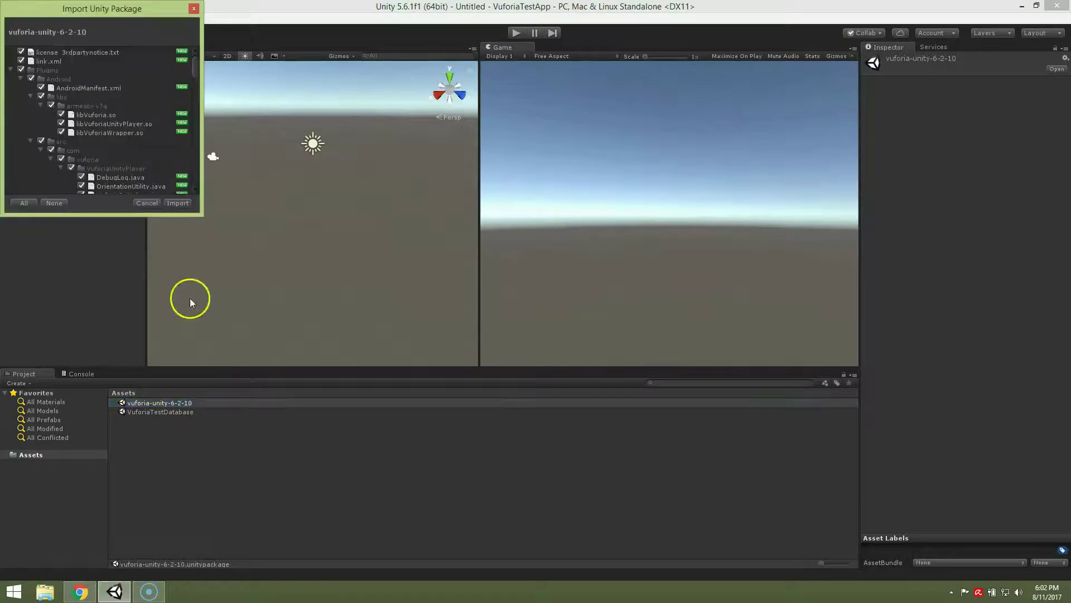
left_click(177, 203)
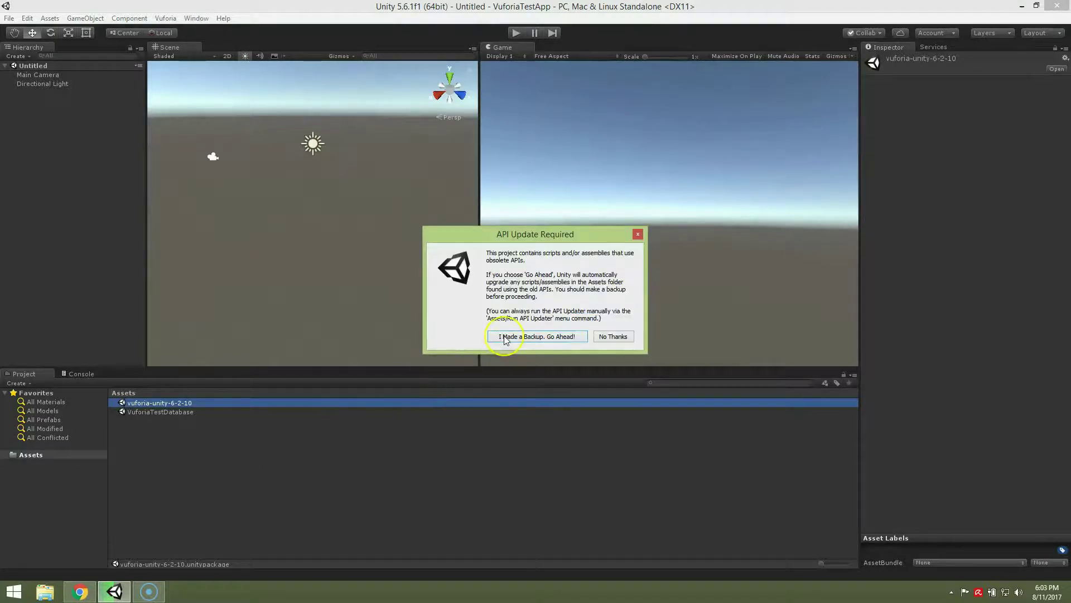
left_click(504, 336)
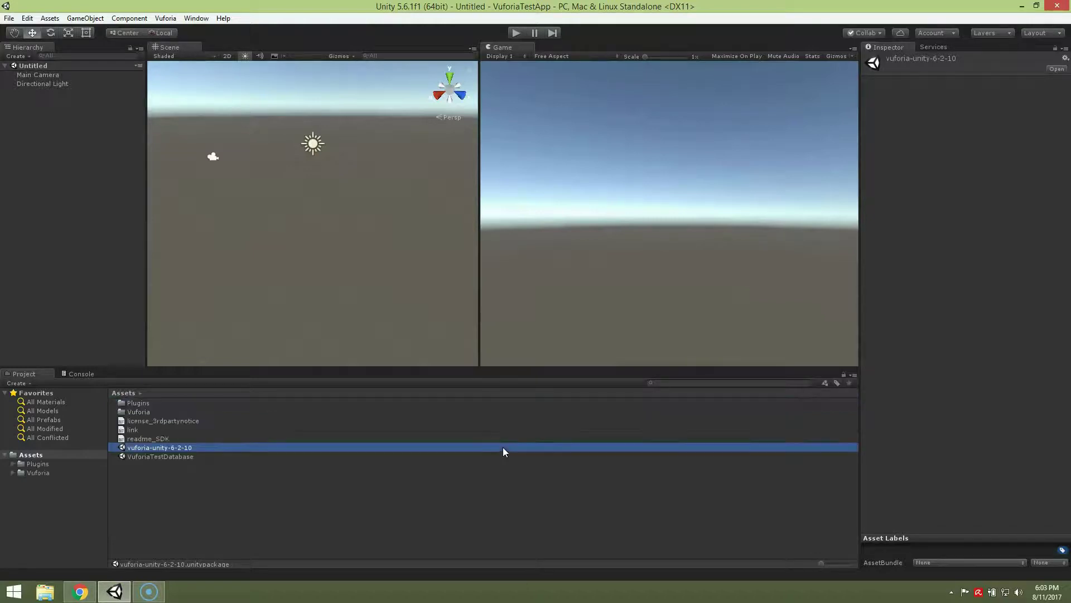
- Import all files from the VuforiaTestDatabase package
left_click(333, 513)
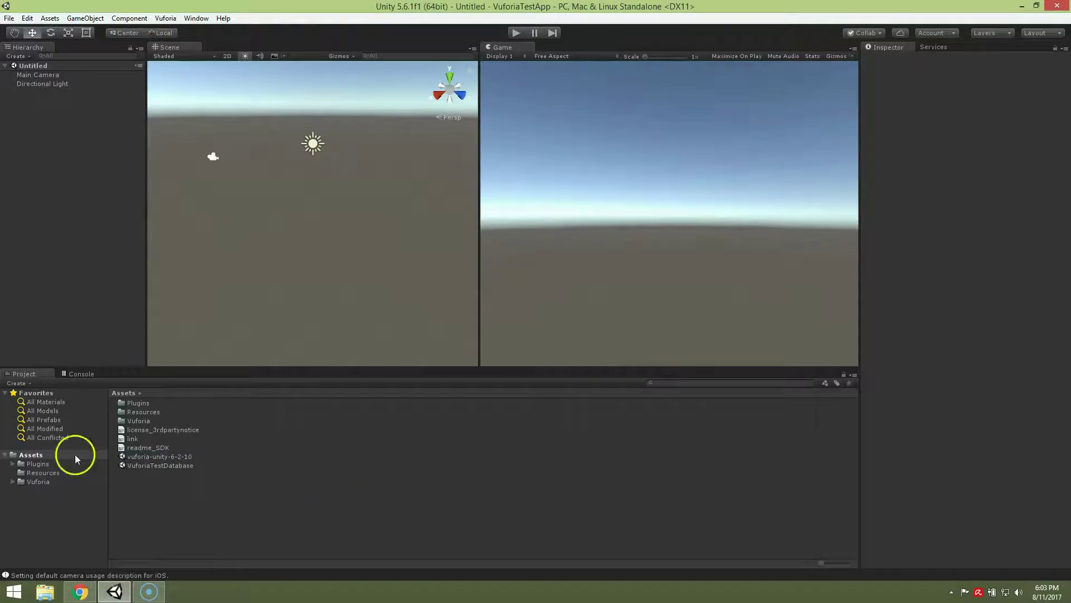
double_click(159, 466)
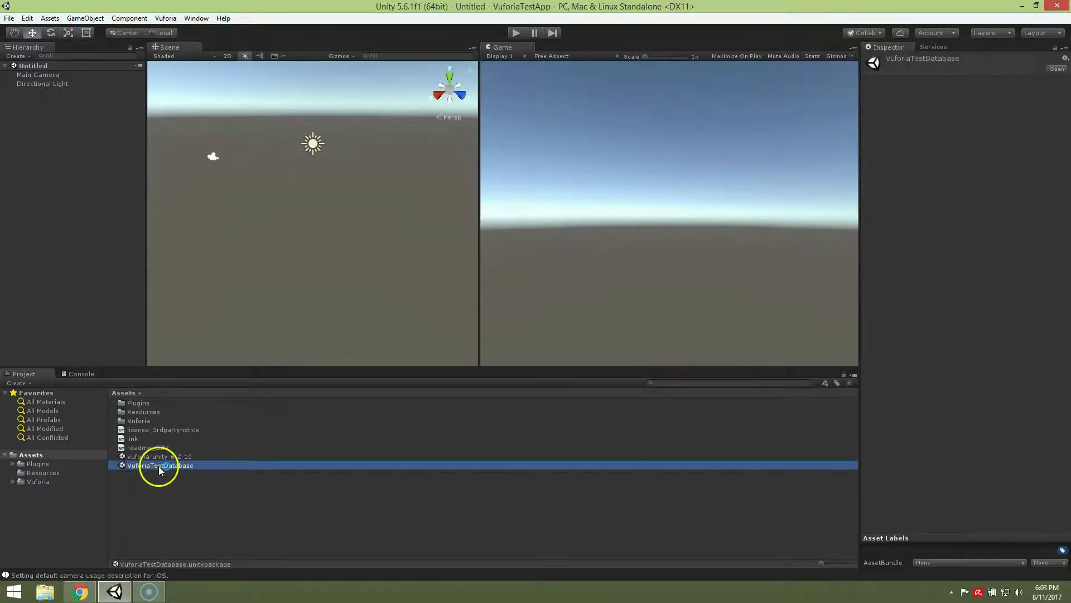
left_click(186, 203)
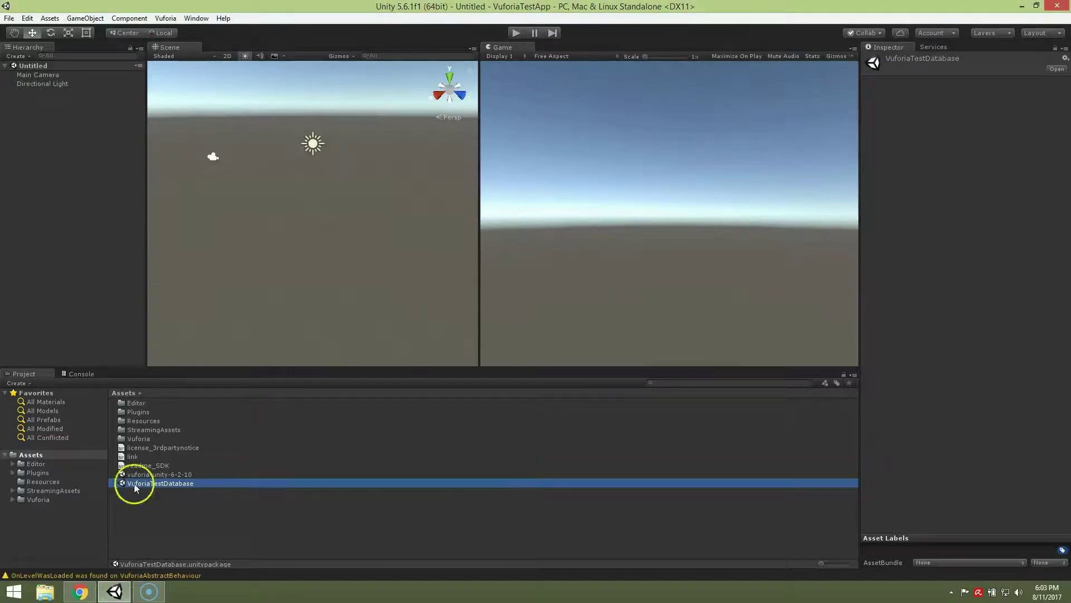
- Add the ARCamera and ImageTarget prefabs from Vuforia/Prefabs to the scene
left_click(133, 431)
double_click(132, 438)
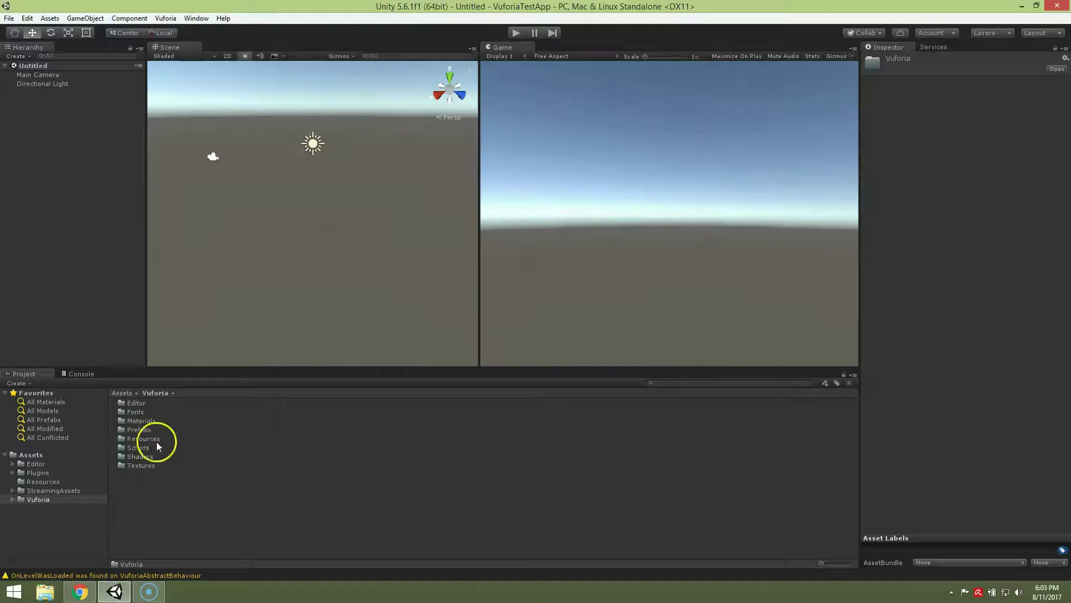
double_click(162, 429)
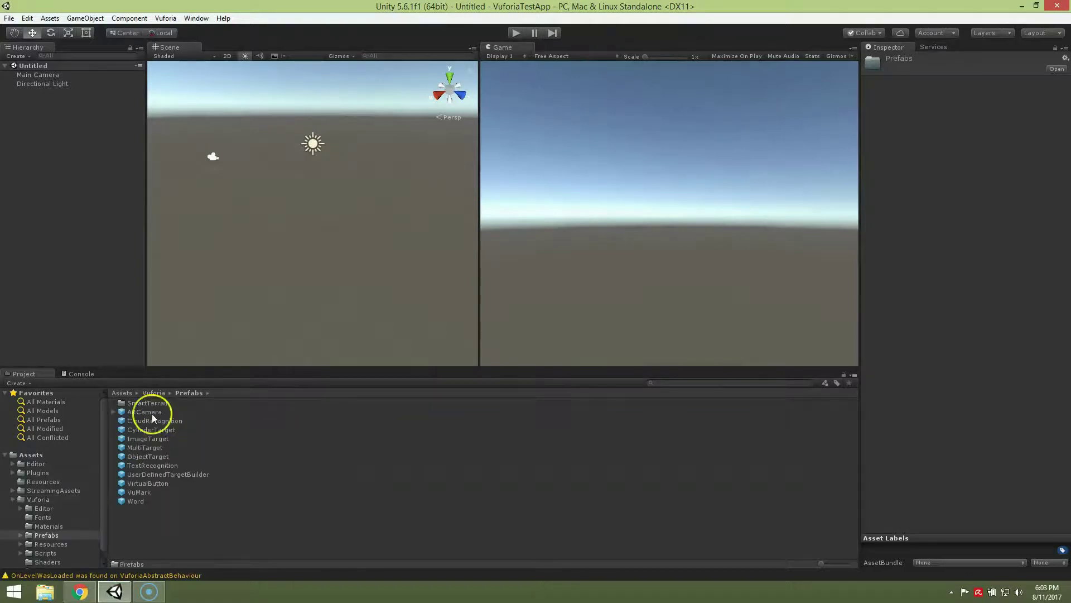
left_click(152, 413)
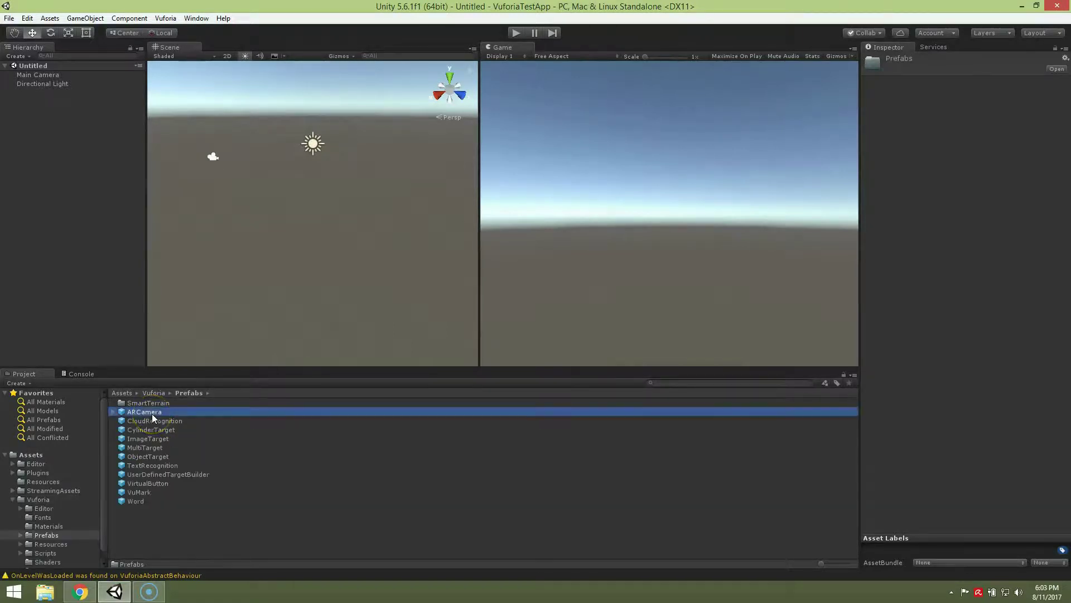
left_click(182, 441, "ctrl")
left_click_drag(136, 407, 93, 304)
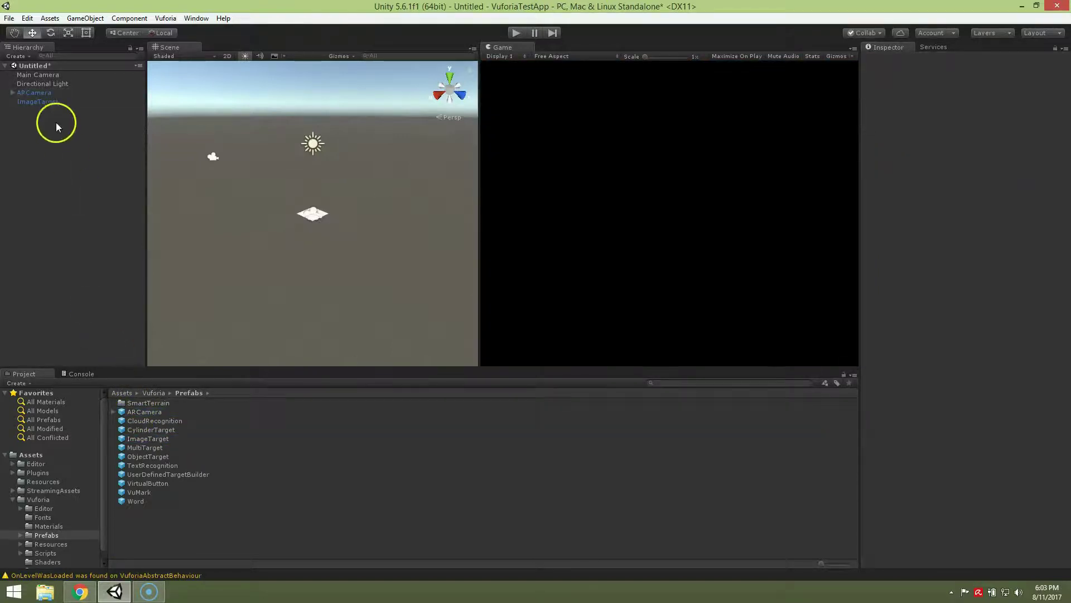
- Open the ARCamera's Vuforia configuration at the App License Key field
left_click(32, 94)
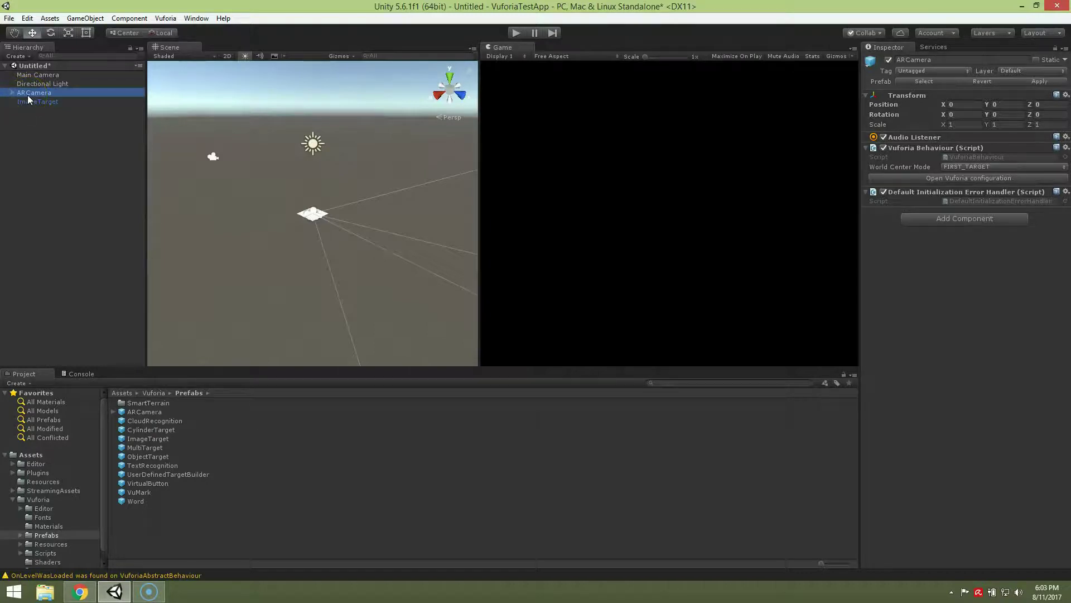
left_click(685, 164)
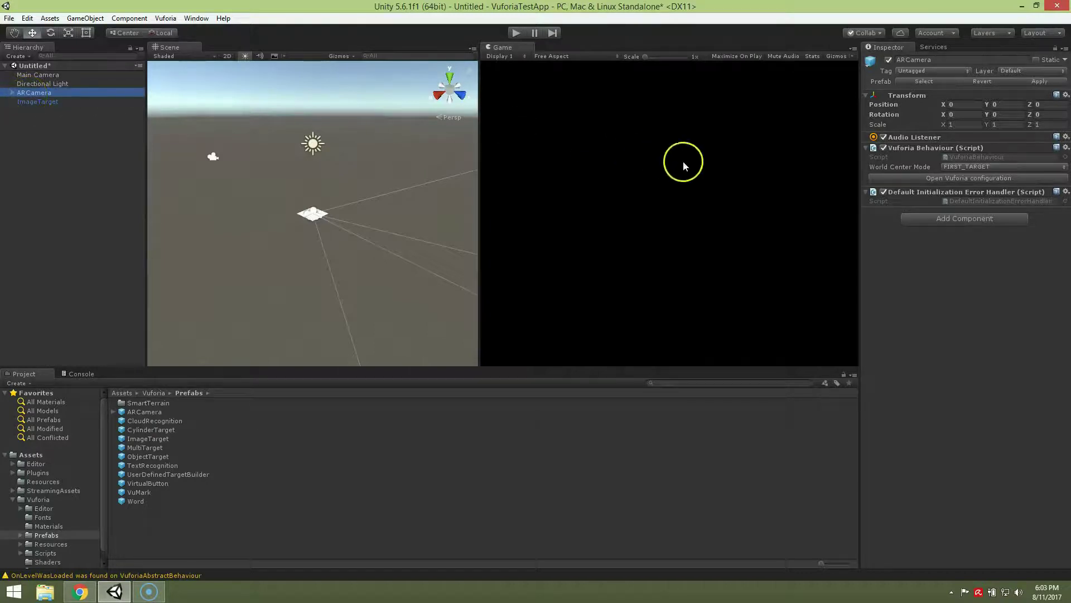
left_click(900, 181)
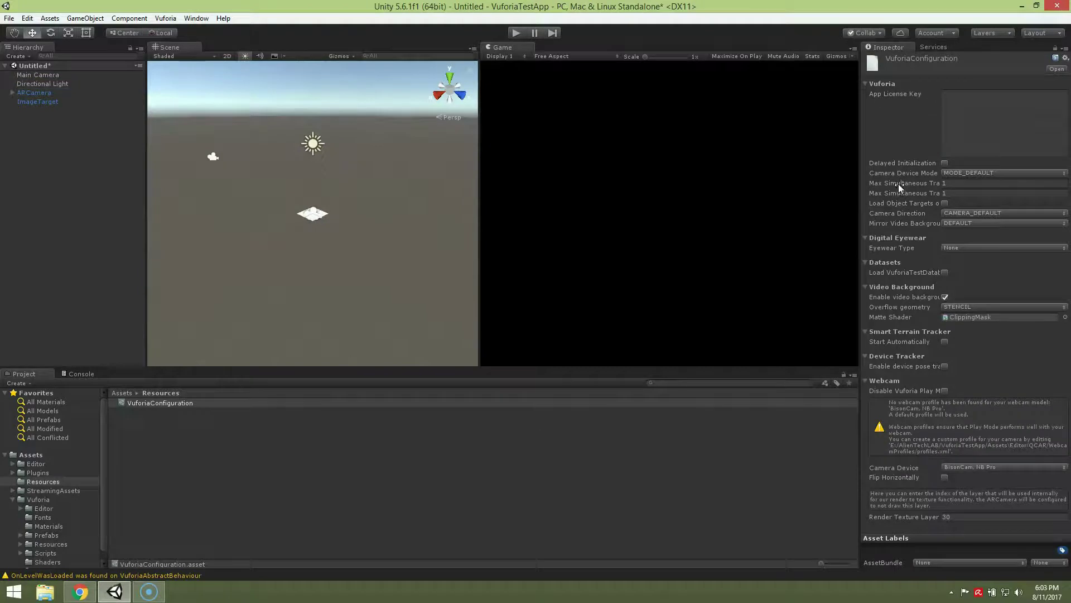
left_click(950, 130)
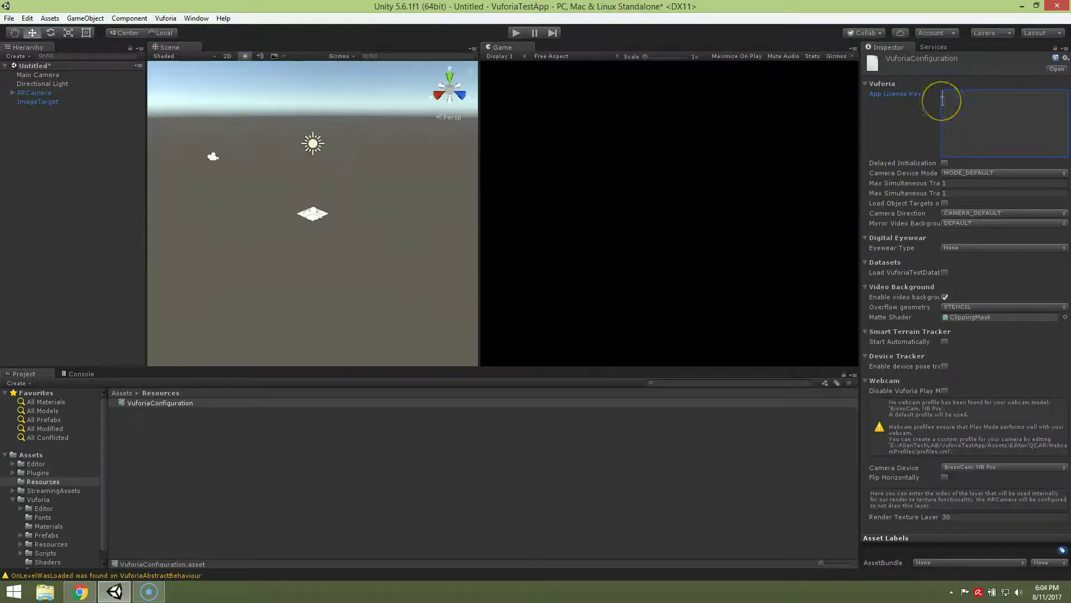
- Copy the VuforiaTestApp license key from the Vuforia License Manager
left_click(81, 592)
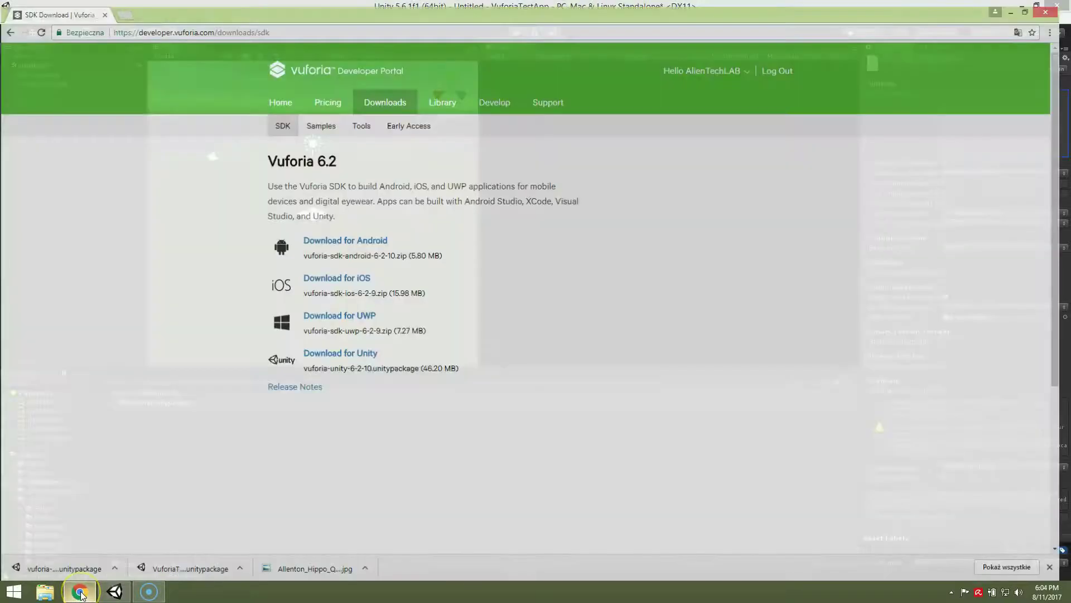
left_click(502, 98)
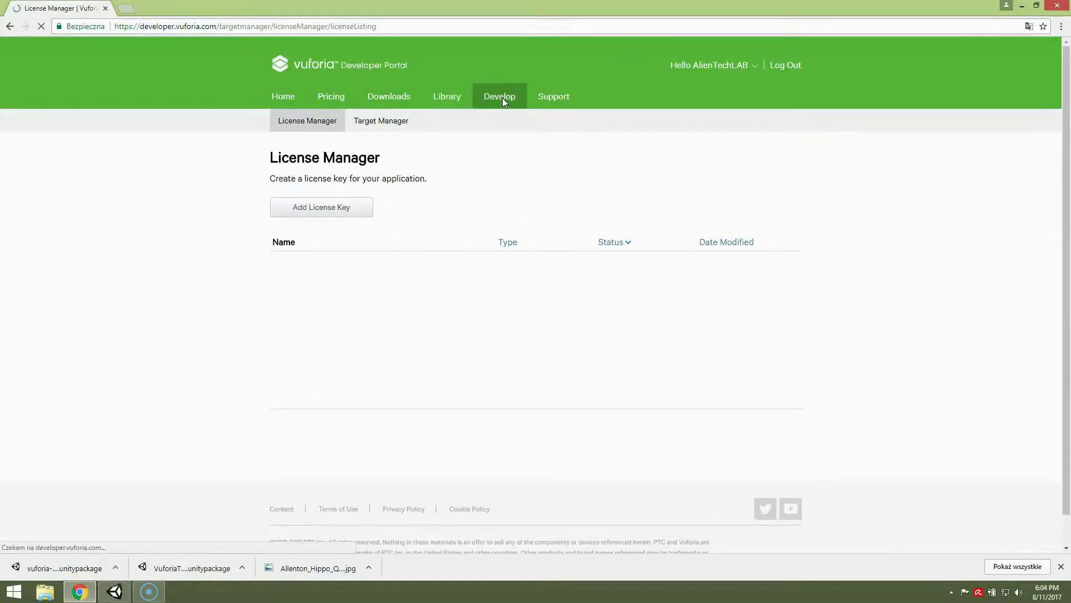
left_click(322, 267)
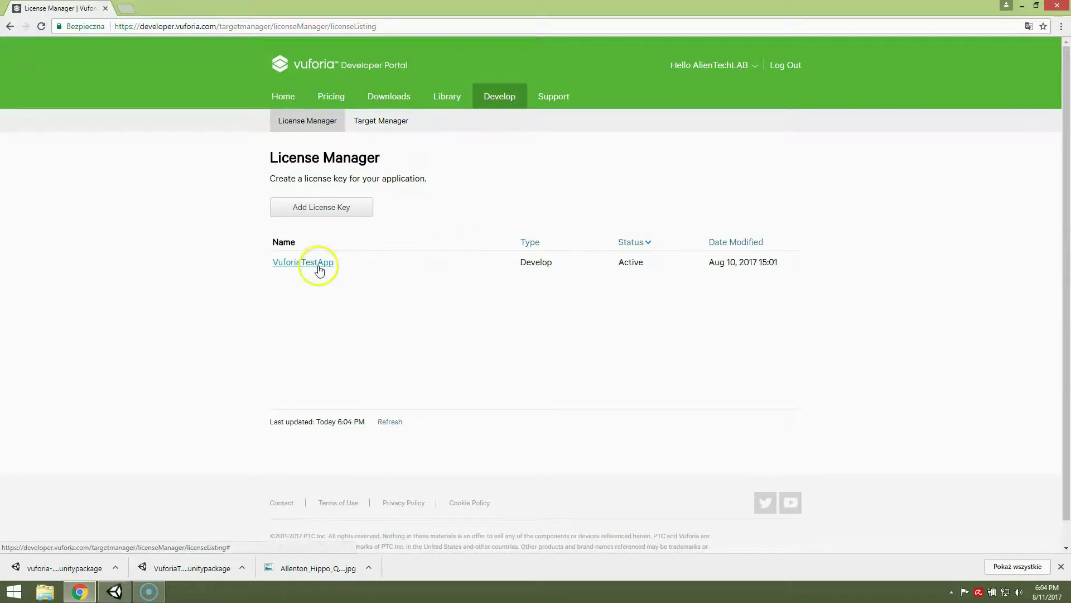
left_click(318, 268)
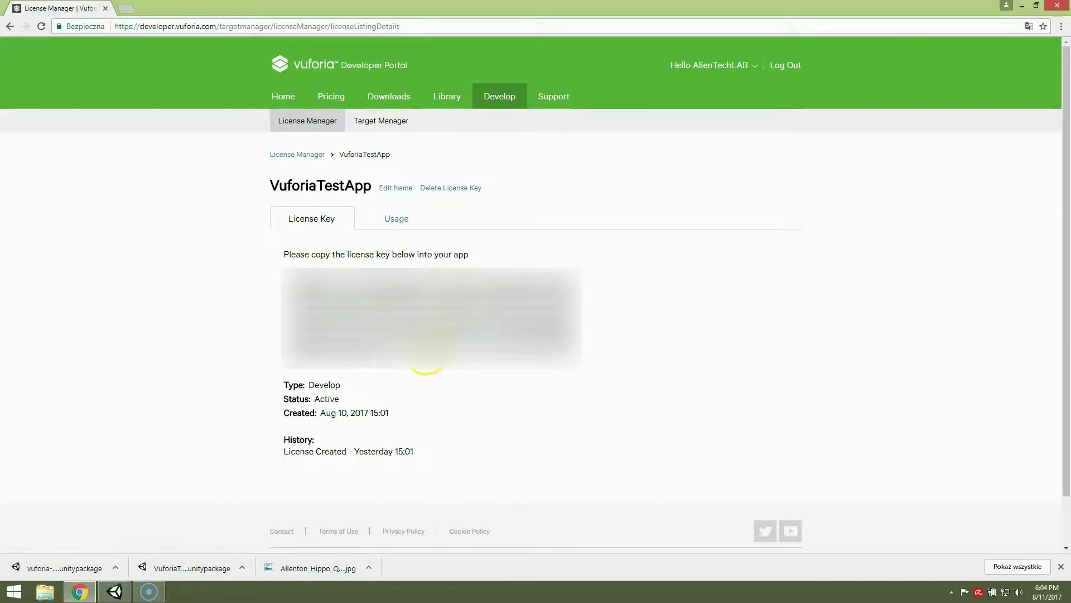
left_click_drag(426, 360, 282, 270)
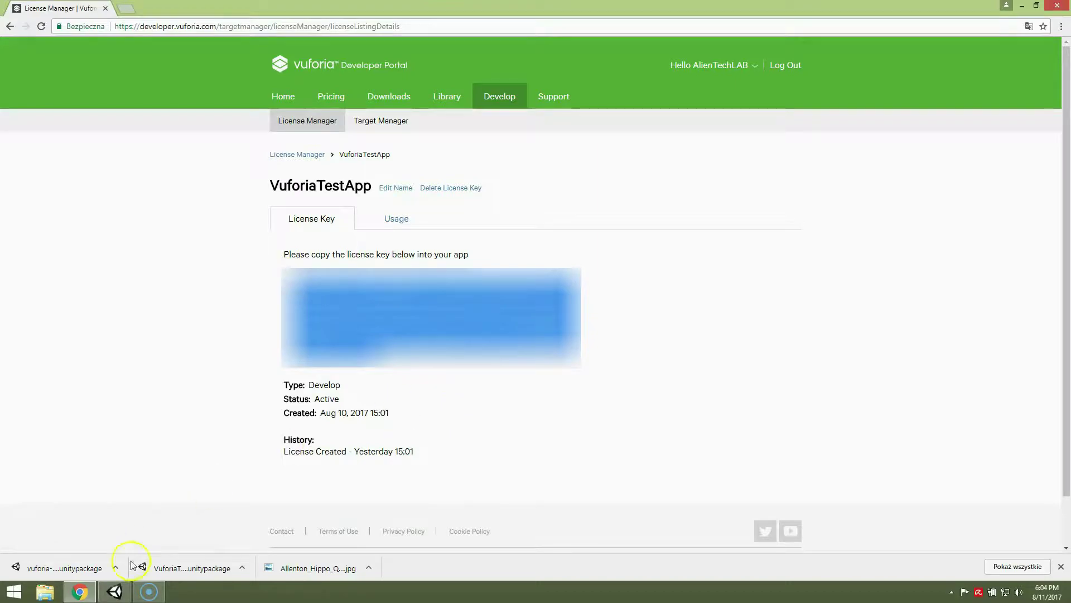
left_click(115, 590)
- Paste the license key, then load and activate the test dataset
left_click(976, 135)
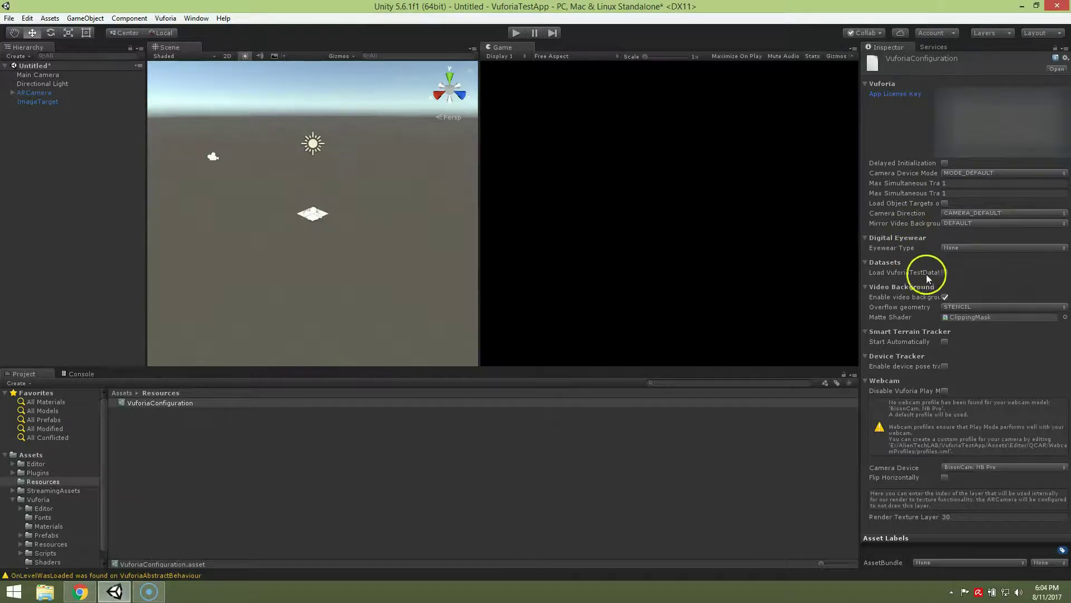
left_click(945, 273)
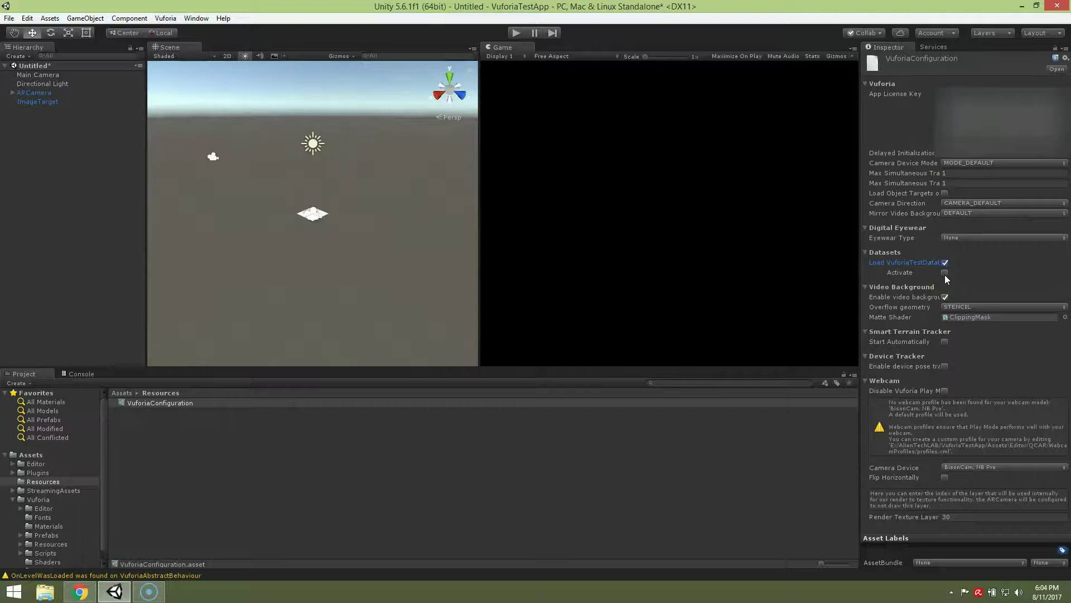
left_click(945, 273)
- Set the ImageTarget's database to VuforiaTestDatabase and enable Extended Tracking
left_click(42, 102)
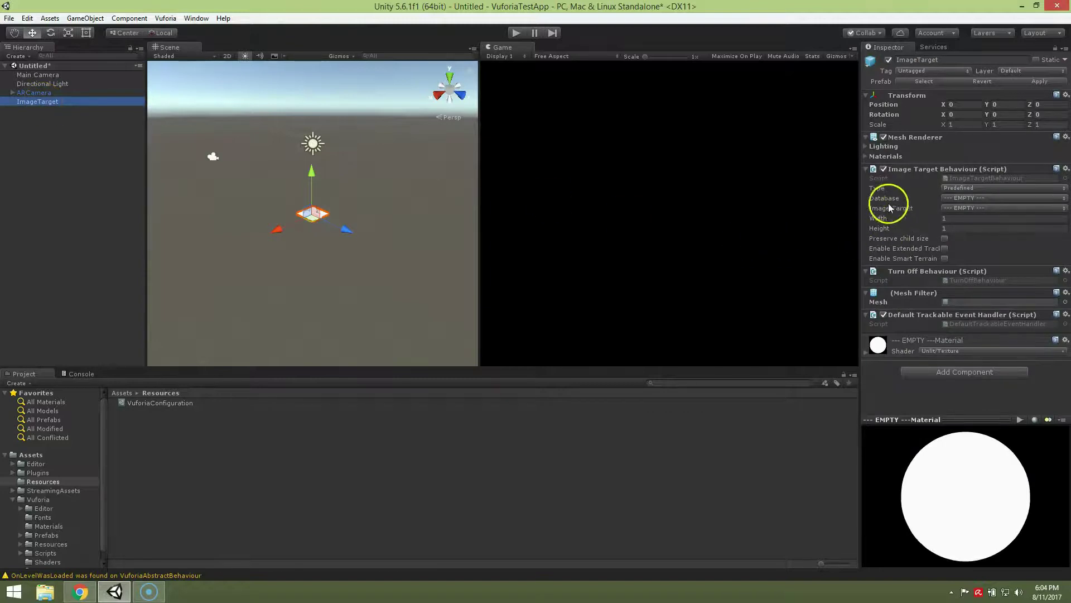
left_click(954, 198)
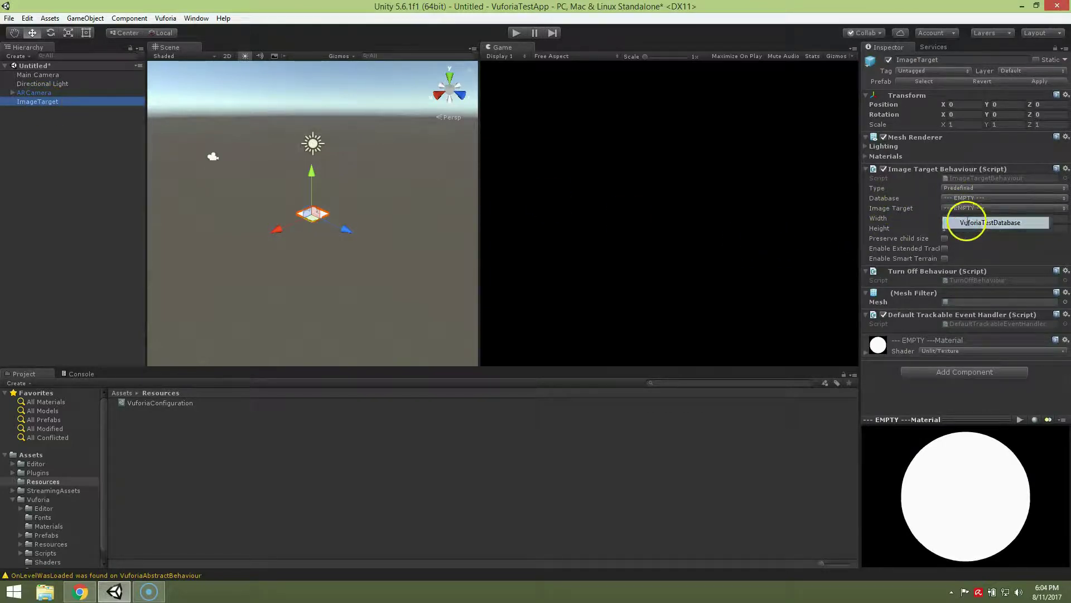
left_click(970, 222)
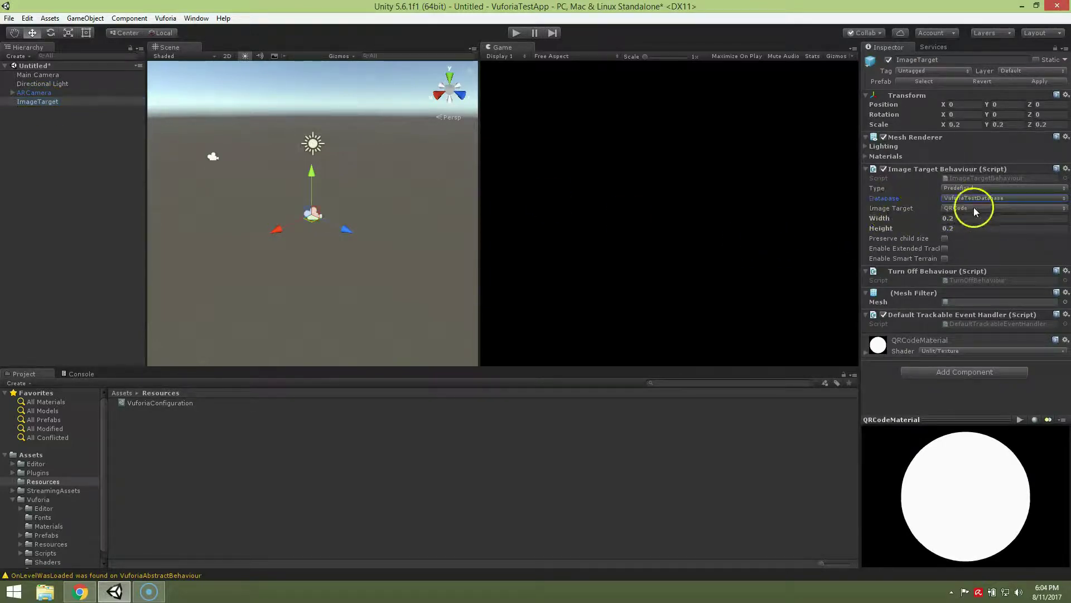
left_click(945, 248)
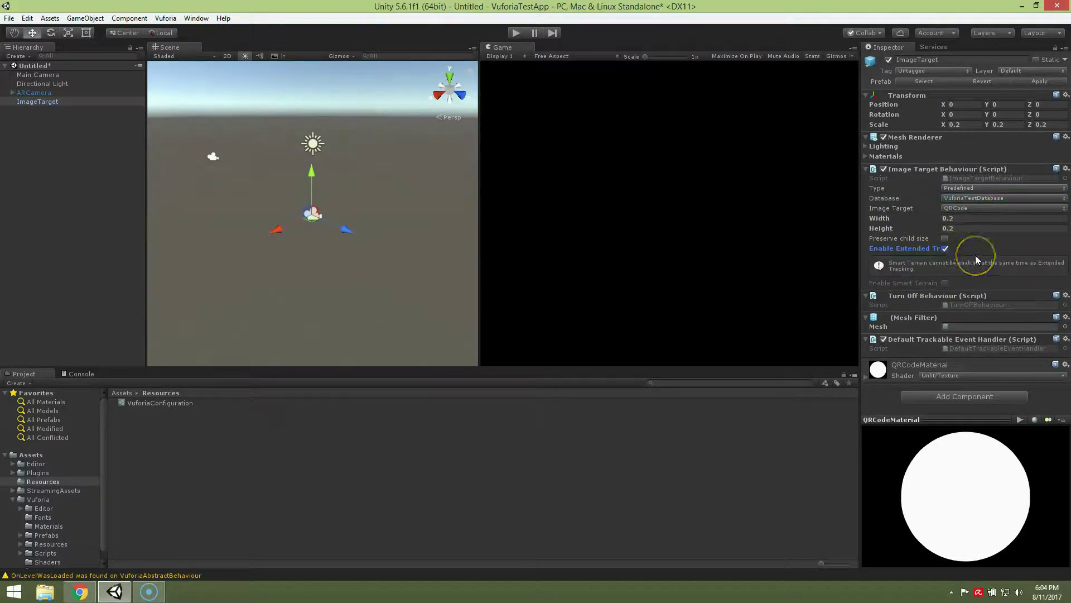
left_click(114, 227)
left_click(46, 102)
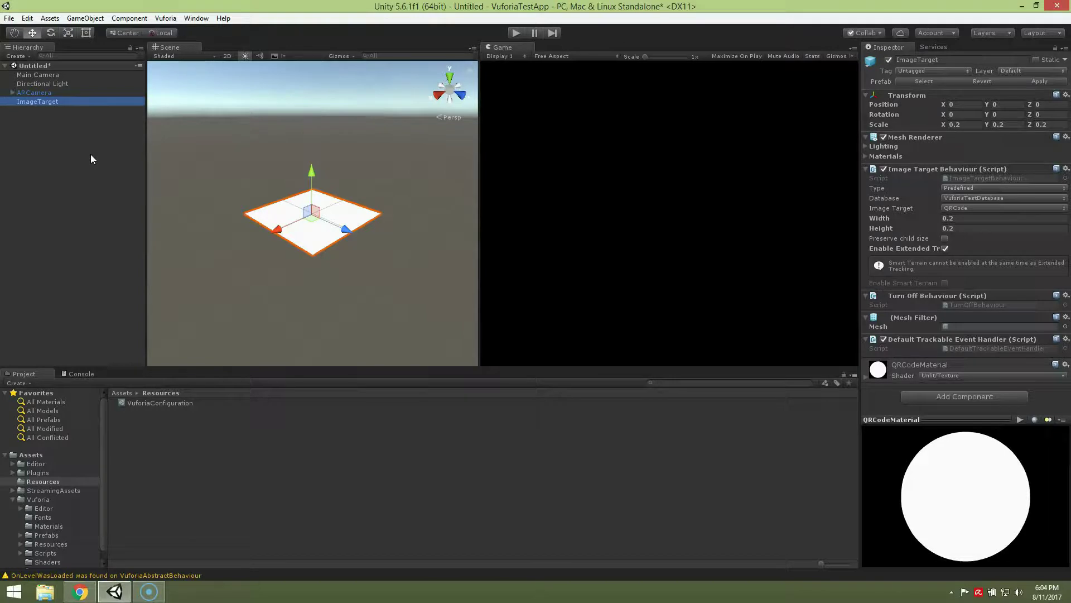
- Add a Cube and make it a child of the ImageTarget
left_click(85, 18)
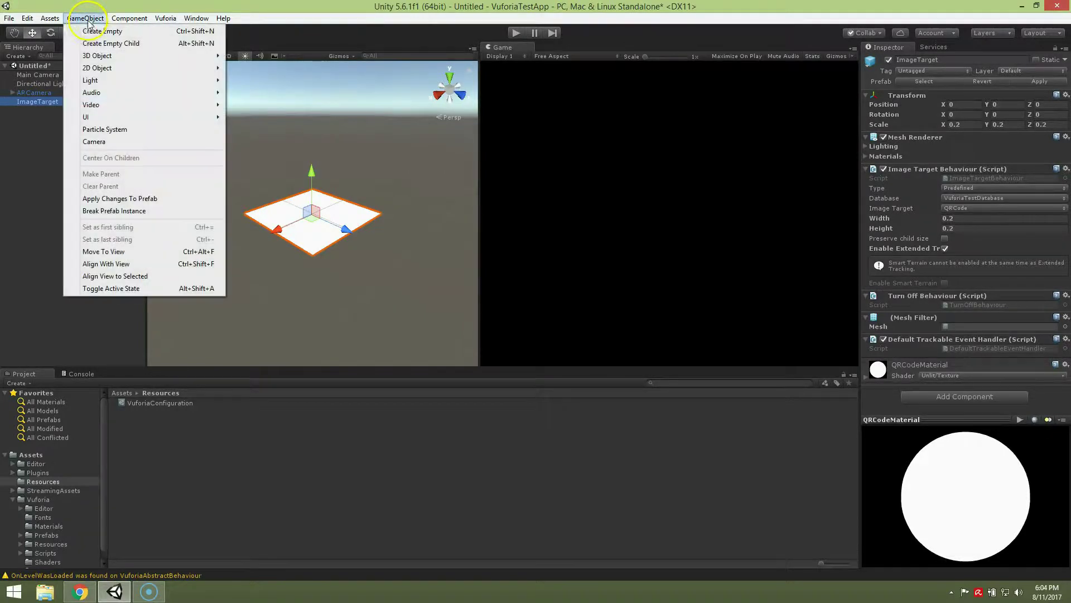
mouse_move(90, 56)
left_click(247, 55)
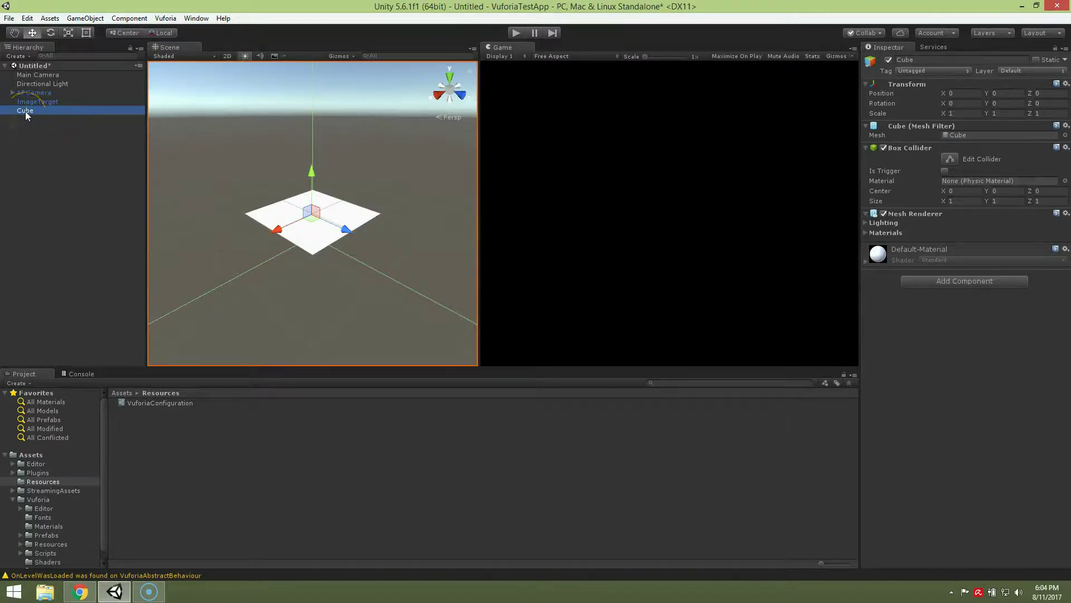
left_click_drag(25, 112, 63, 103)
- Create a new material named Cube in the Assets folder
left_click(121, 392)
right_click(166, 527)
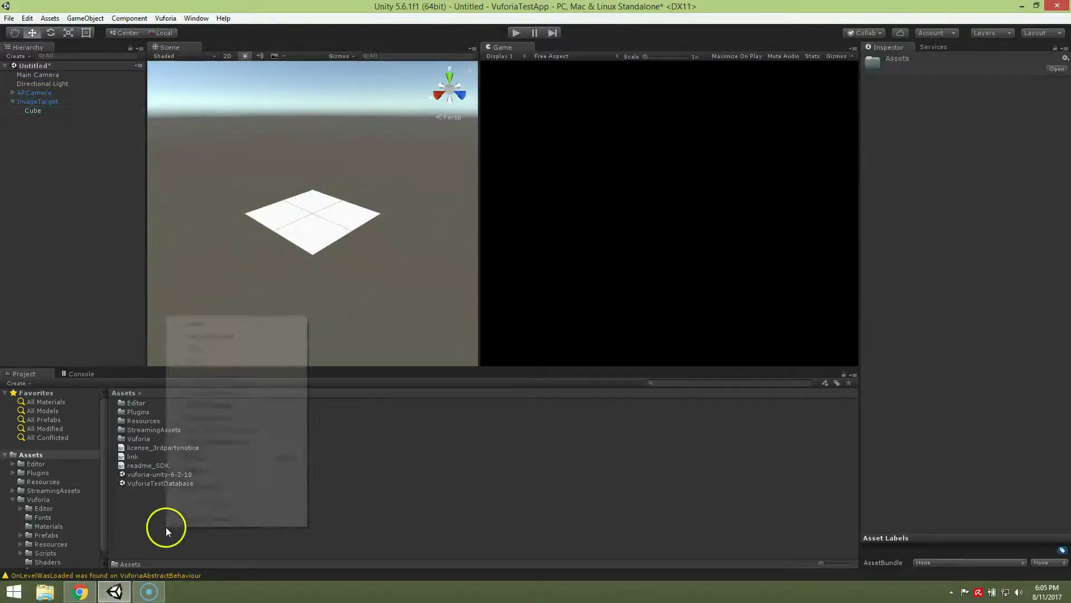
mouse_move(248, 321)
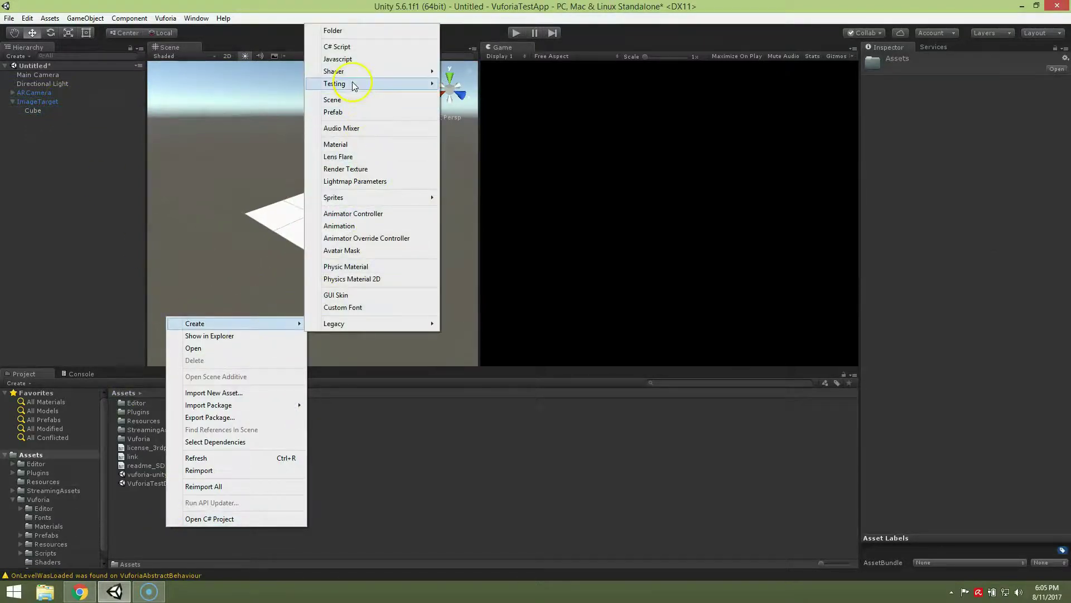
left_click(341, 145)
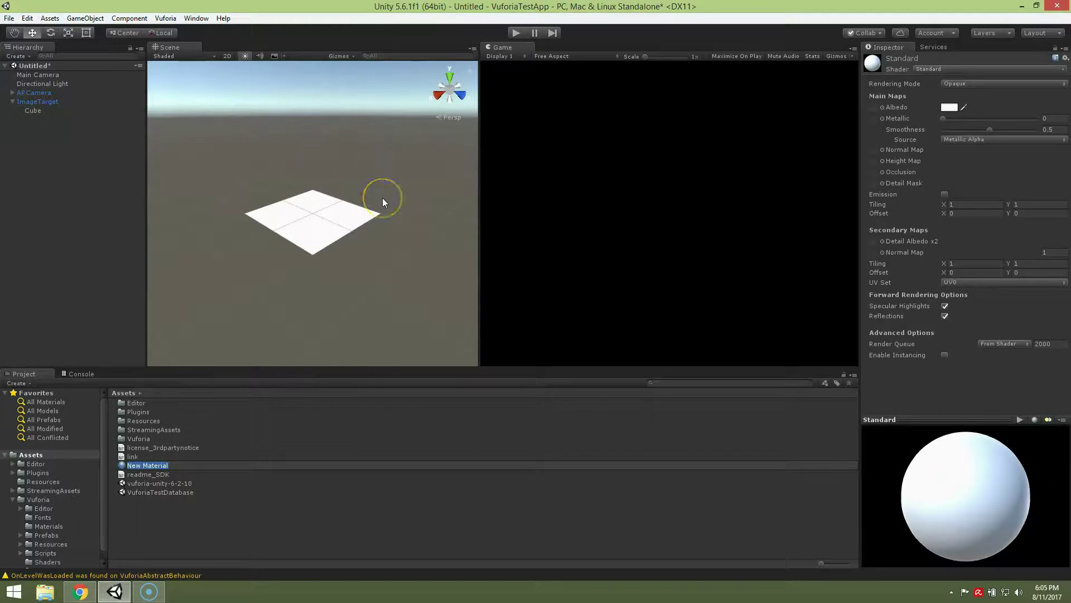
type("Cube")
key("Return")
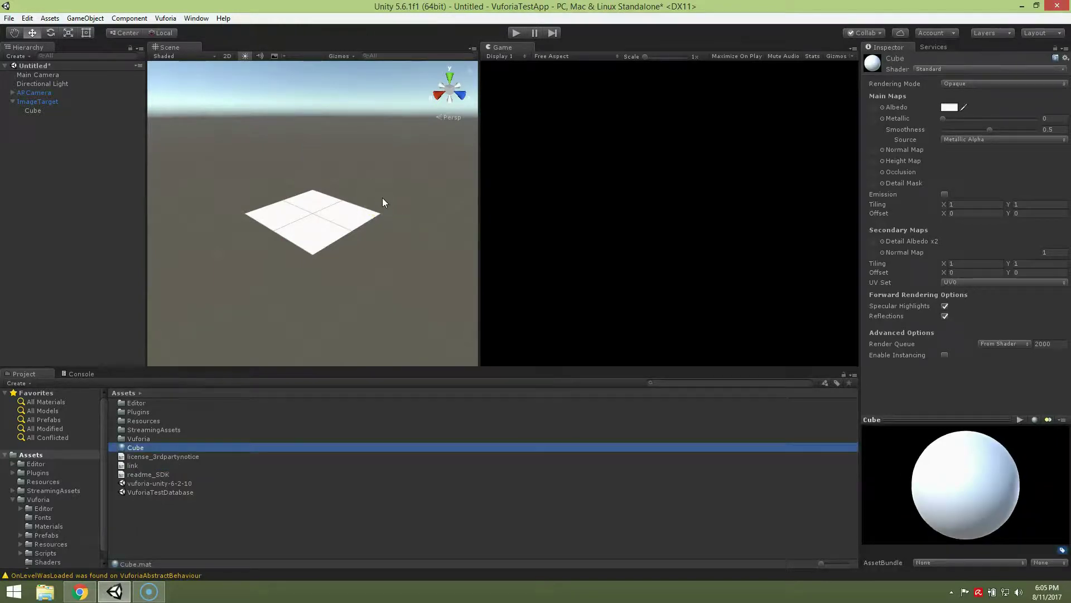
- Give the Cube material Legacy Diffuse shader and red Main Color, then apply it to the Cube
left_click(918, 69)
left_click(944, 282)
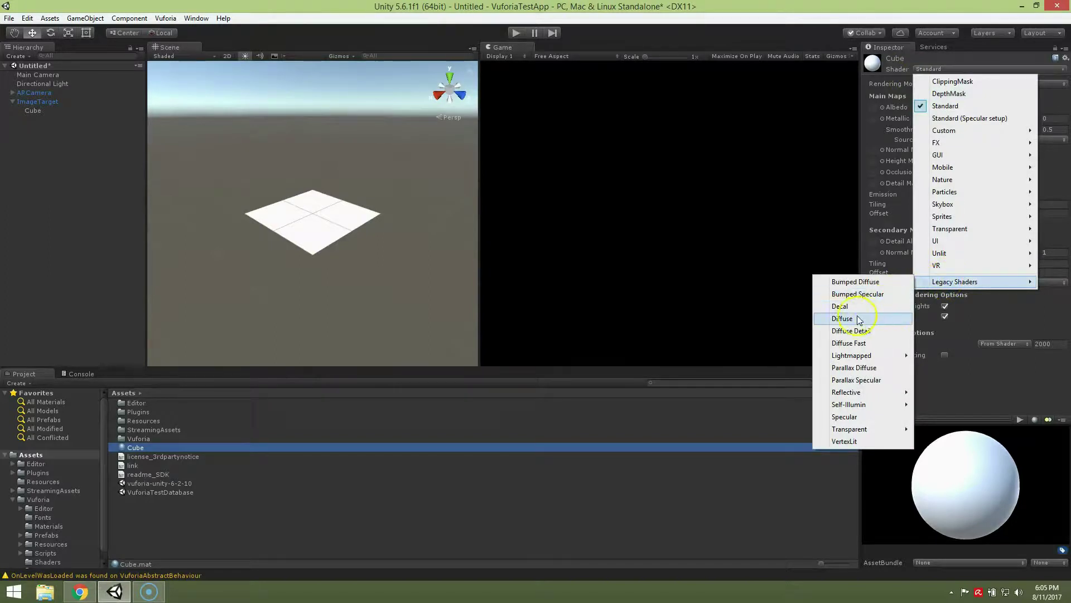
left_click(857, 317)
left_click(1045, 83)
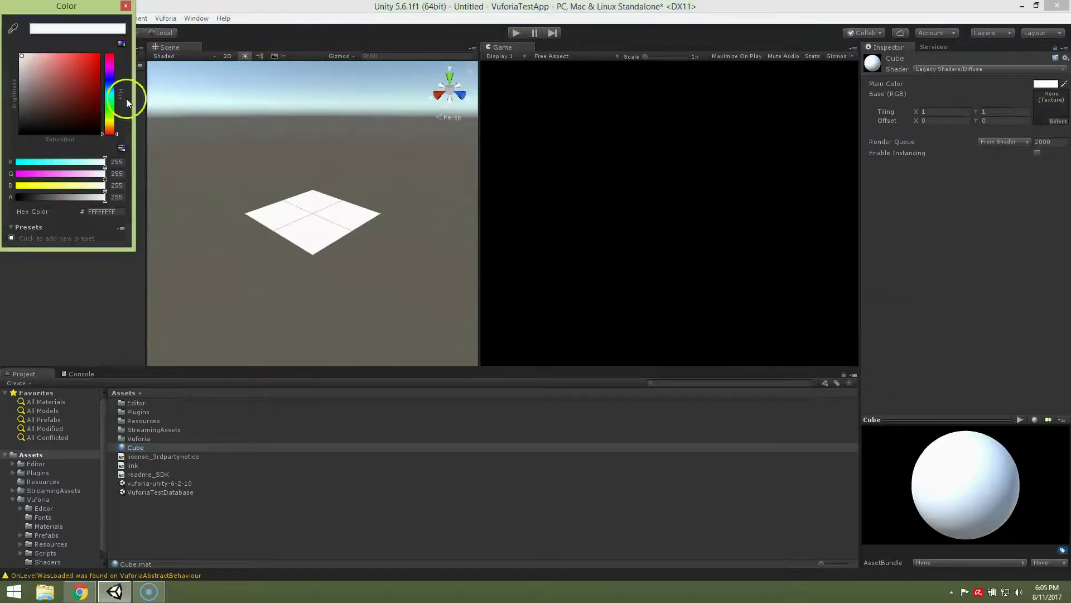
left_click(99, 55)
left_click(125, 6)
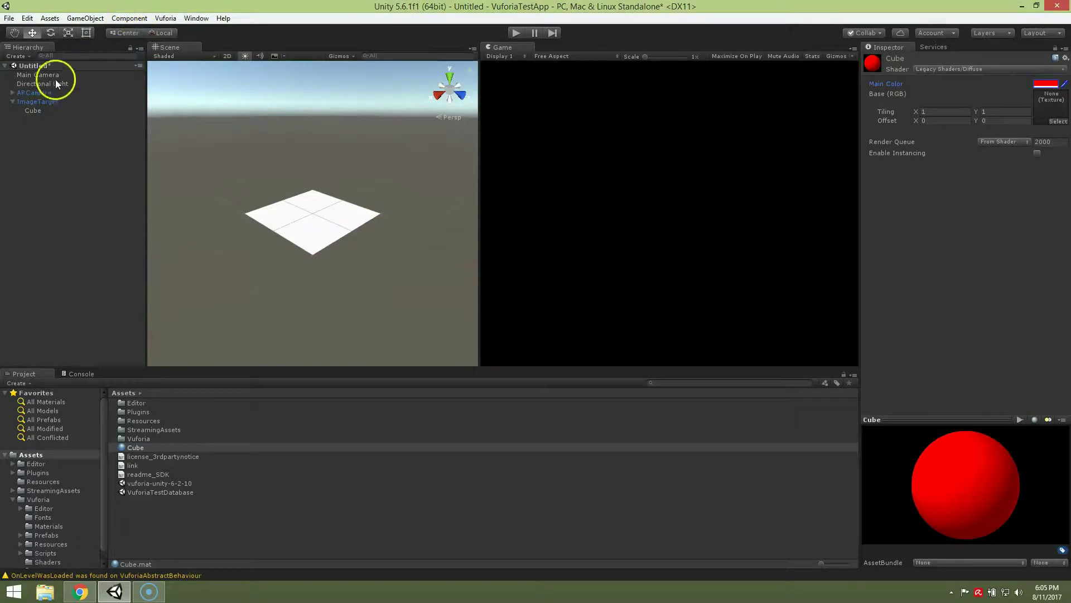
left_click(38, 111)
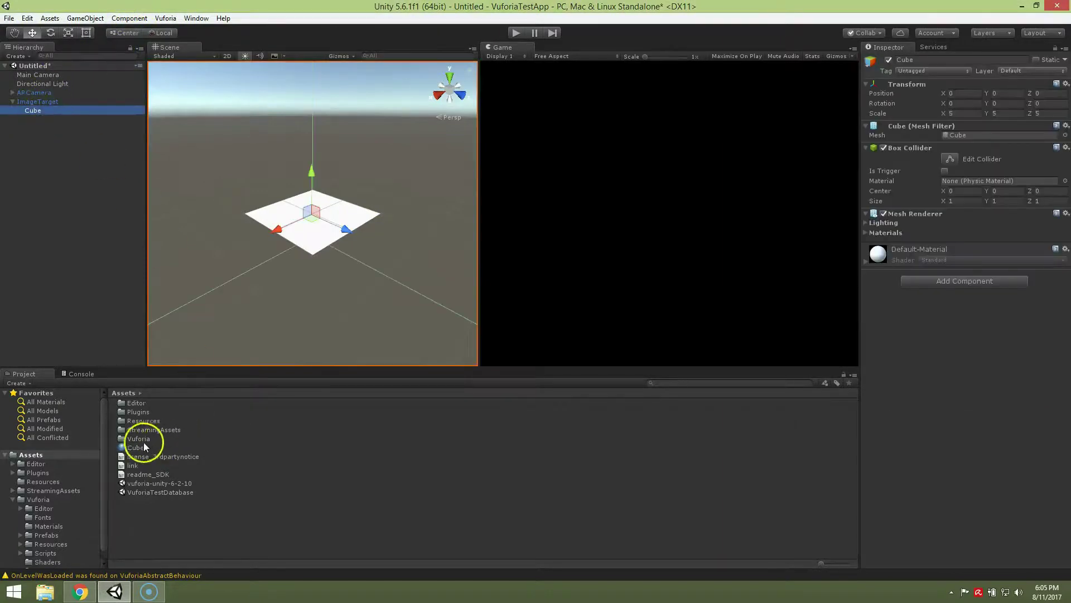
left_click_drag(140, 449, 956, 370)
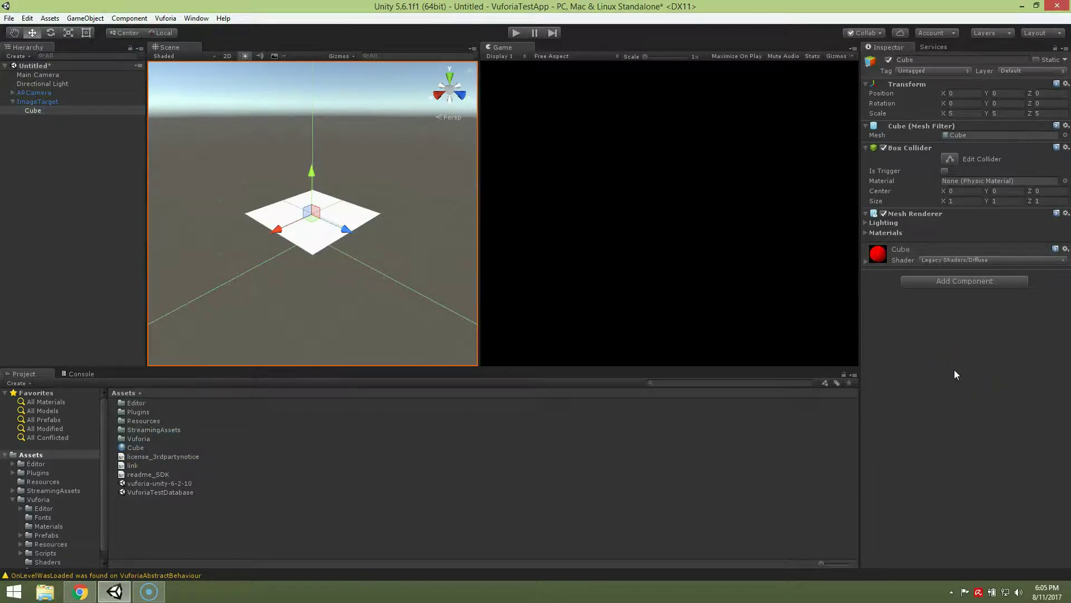
- Scale the Cube to 0.5 on X, Y and Z
left_click(52, 111)
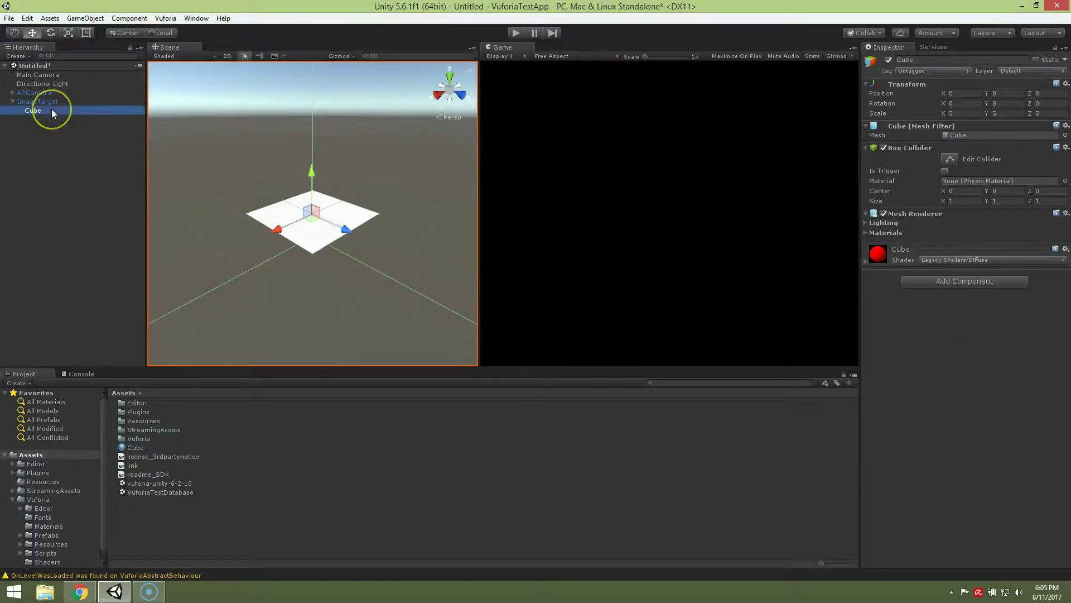
left_click(976, 113)
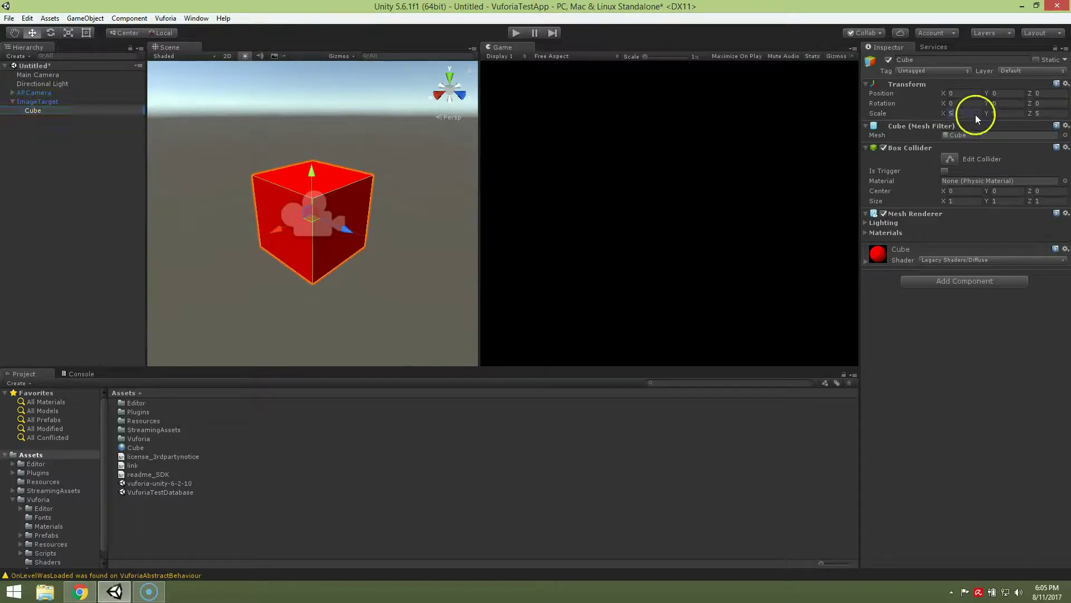
type("0")
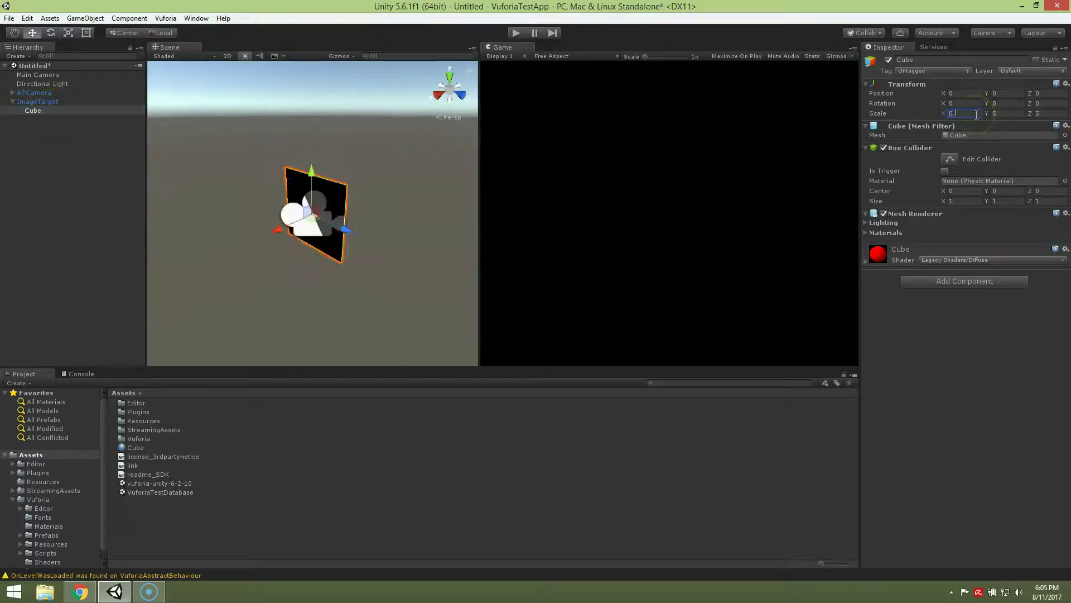
type(".5")
left_click(937, 111)
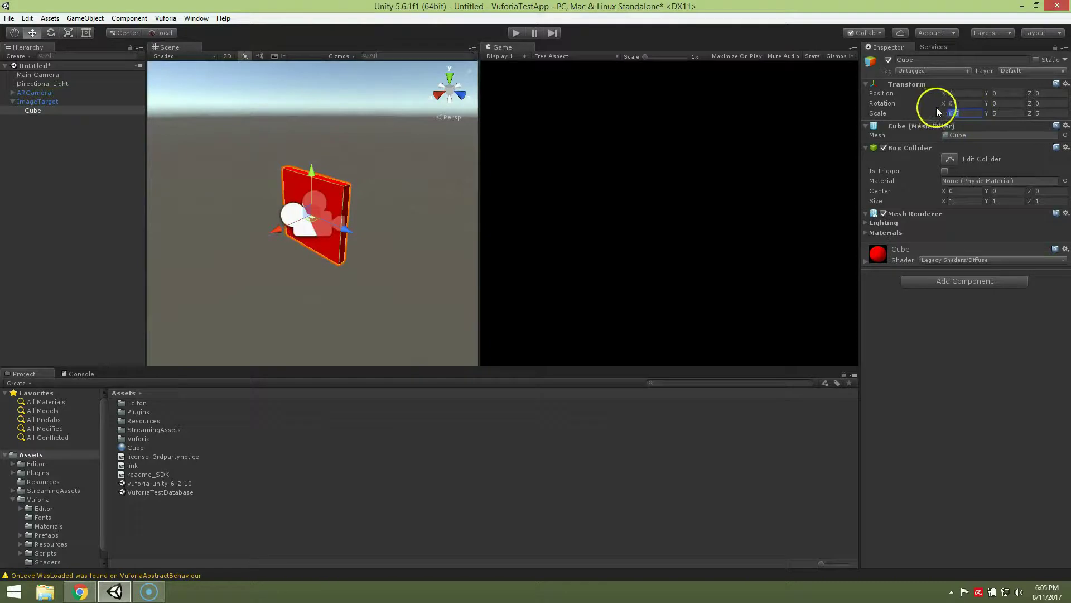
left_click(1012, 111)
type("0.5")
left_click(1048, 112)
type("0.5")
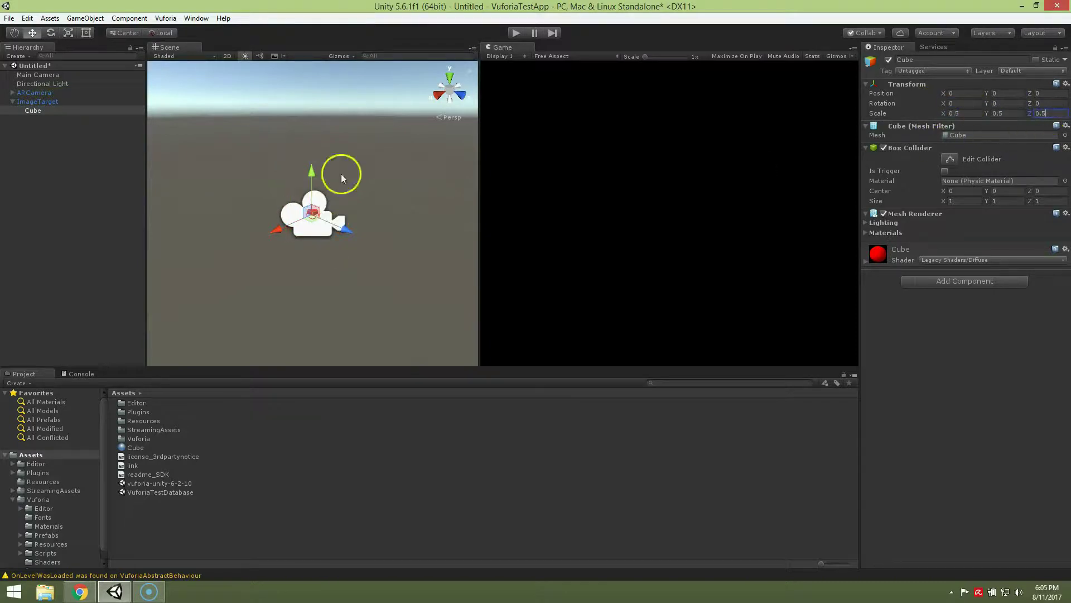
left_click(86, 109)
- Set the Cube's Y position to 0.25 and remove its Box Collider
left_click(81, 101)
double_click(76, 110)
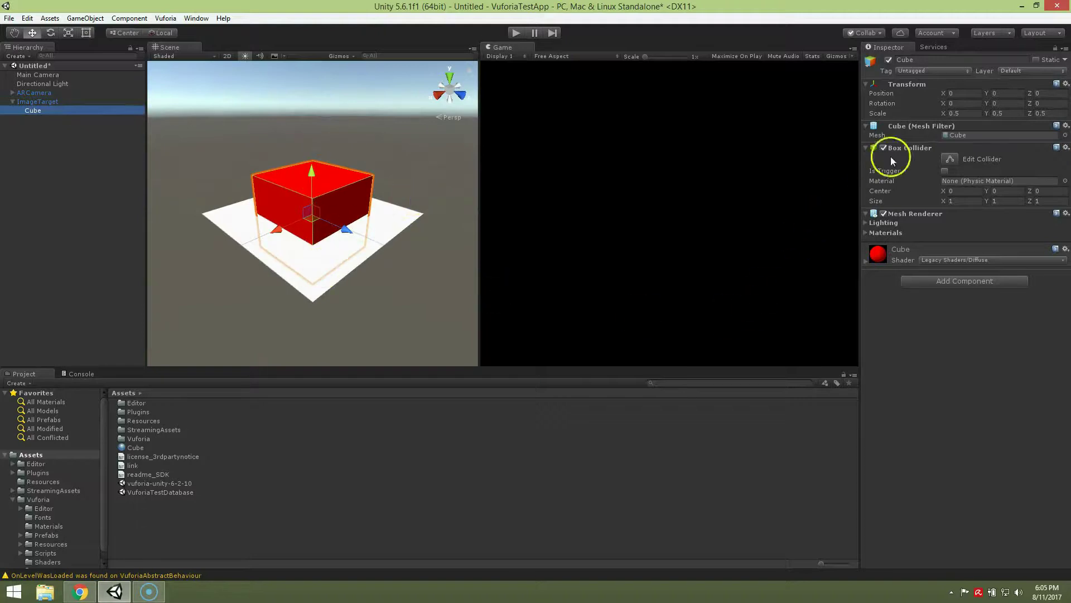
left_click(1010, 94)
type("0.")
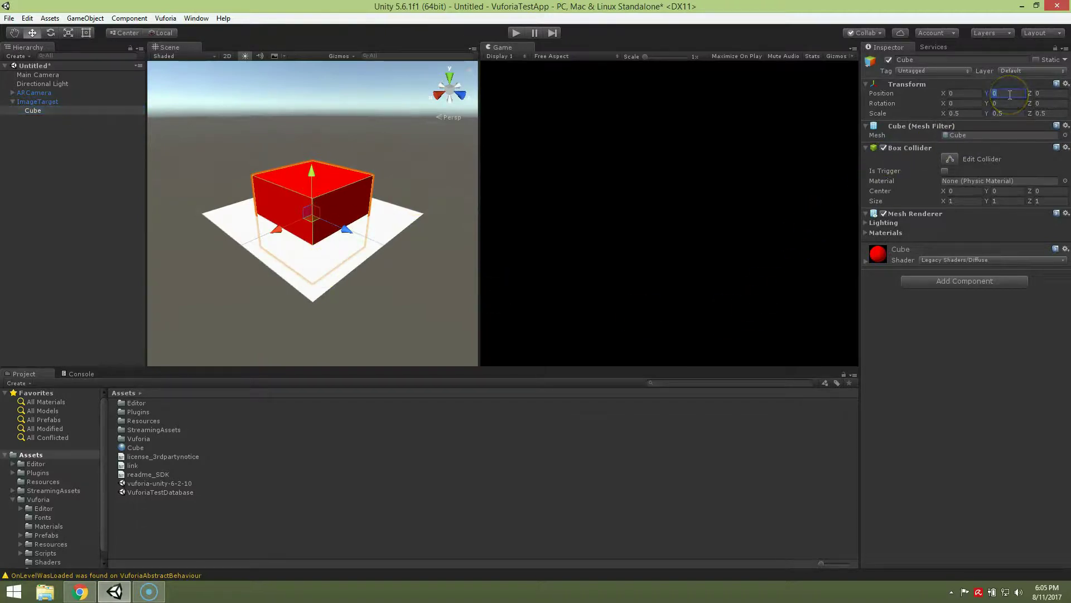
type("25")
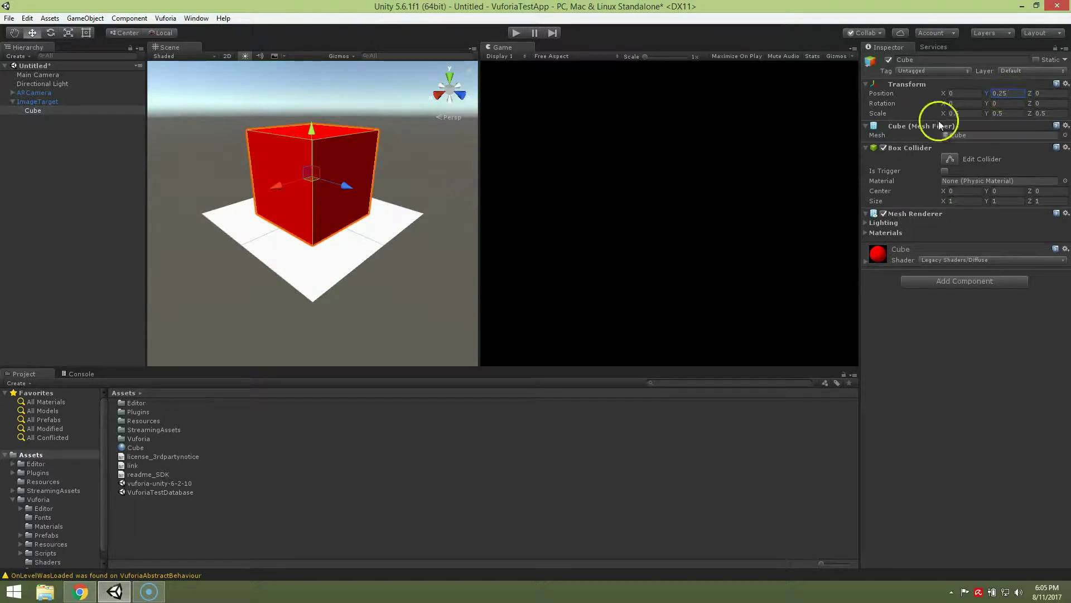
left_click(1066, 148)
left_click(999, 176)
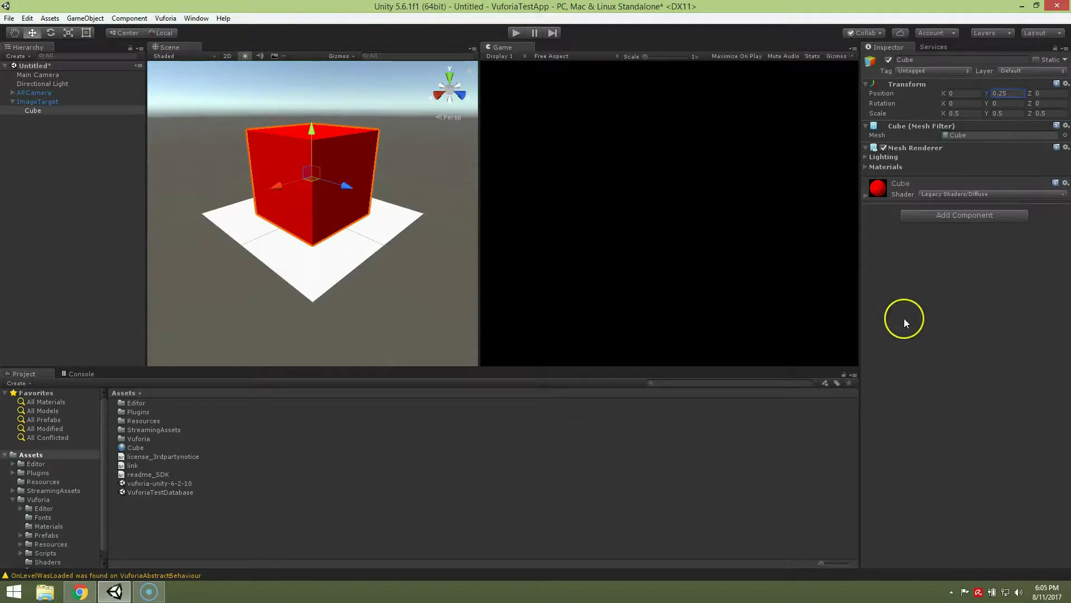
- Save the scene as Scene
key("ctrl+s")
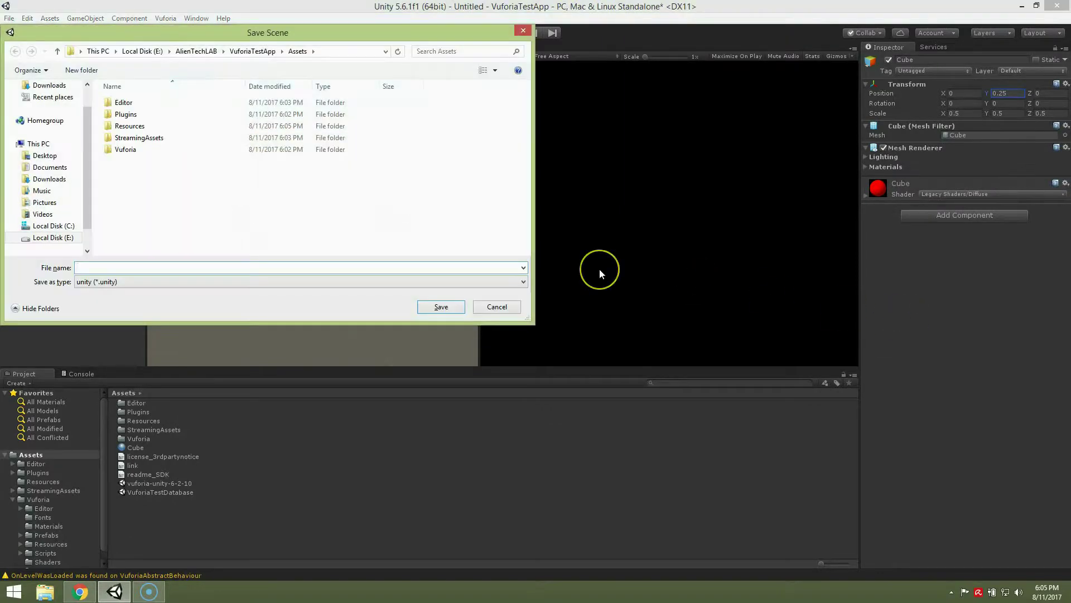
type("Scene")
key("Return")
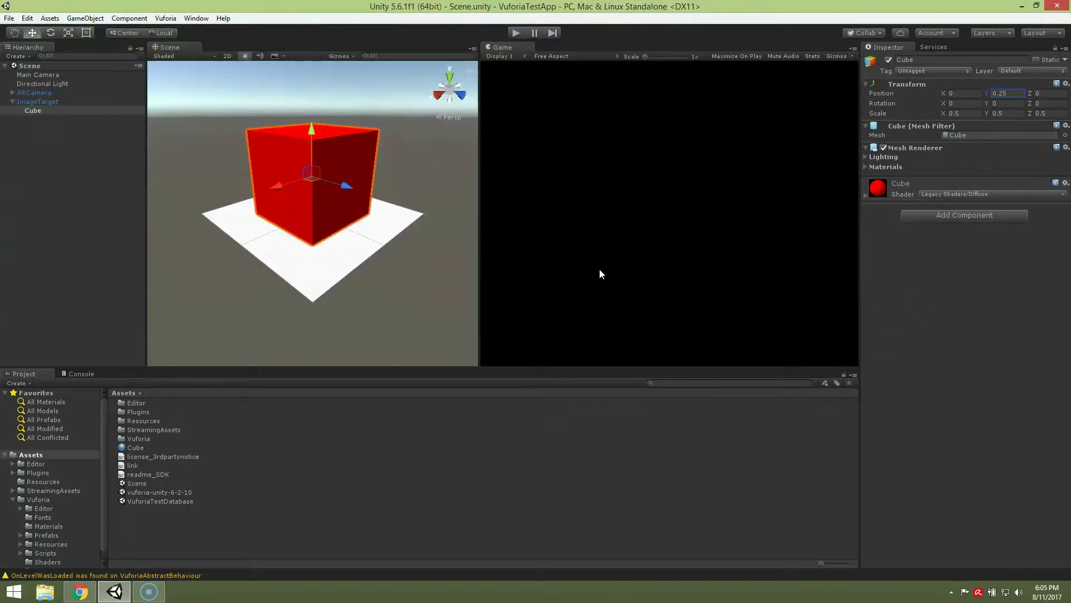
left_click(10, 19)
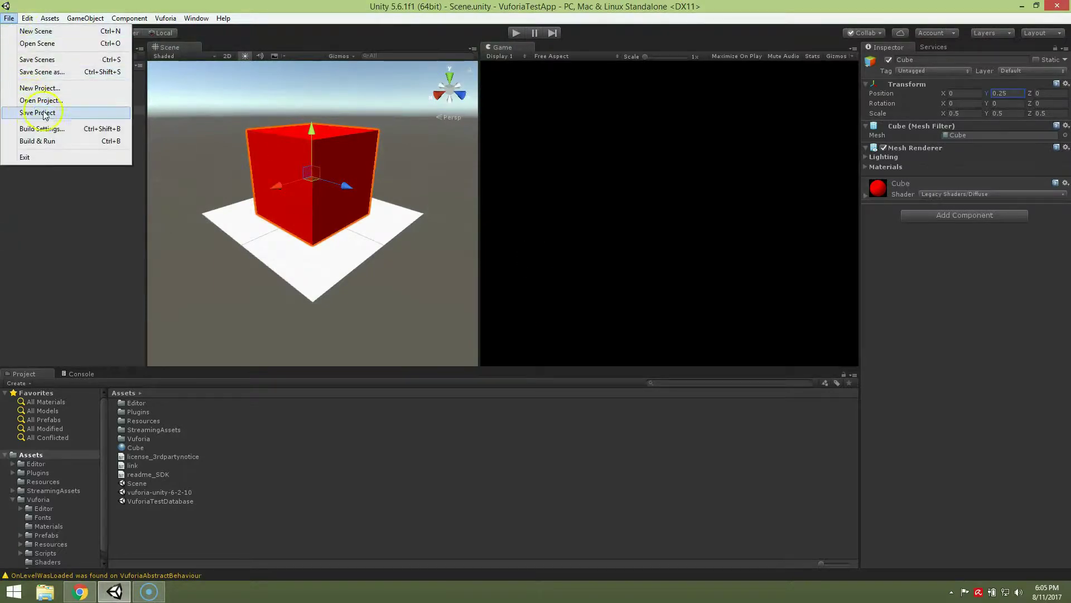
- Add Scene to the build list and switch the build platform to Android
left_click(42, 129)
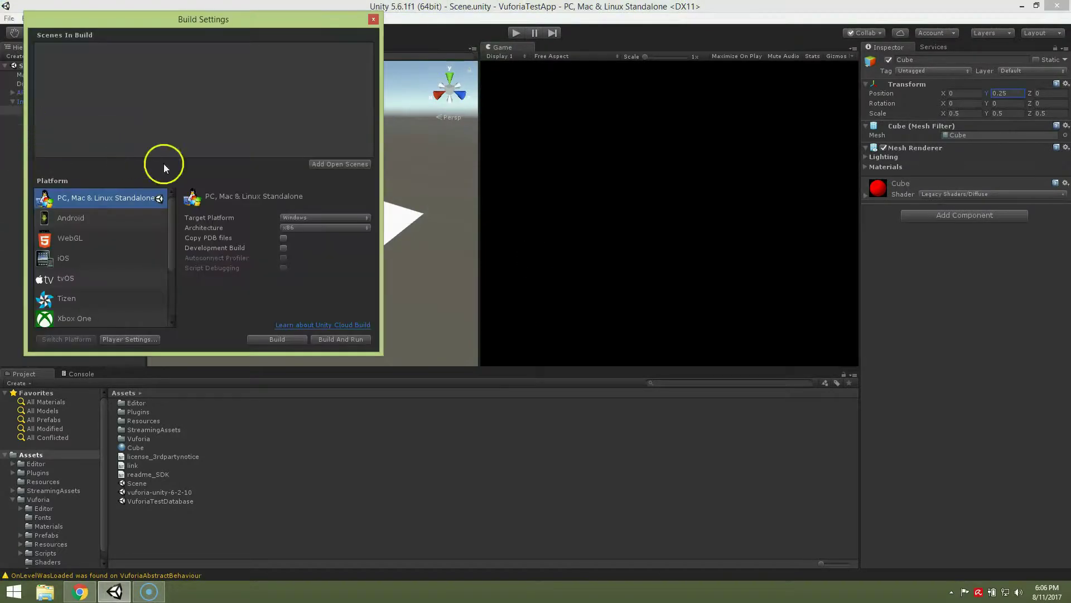
left_click(323, 163)
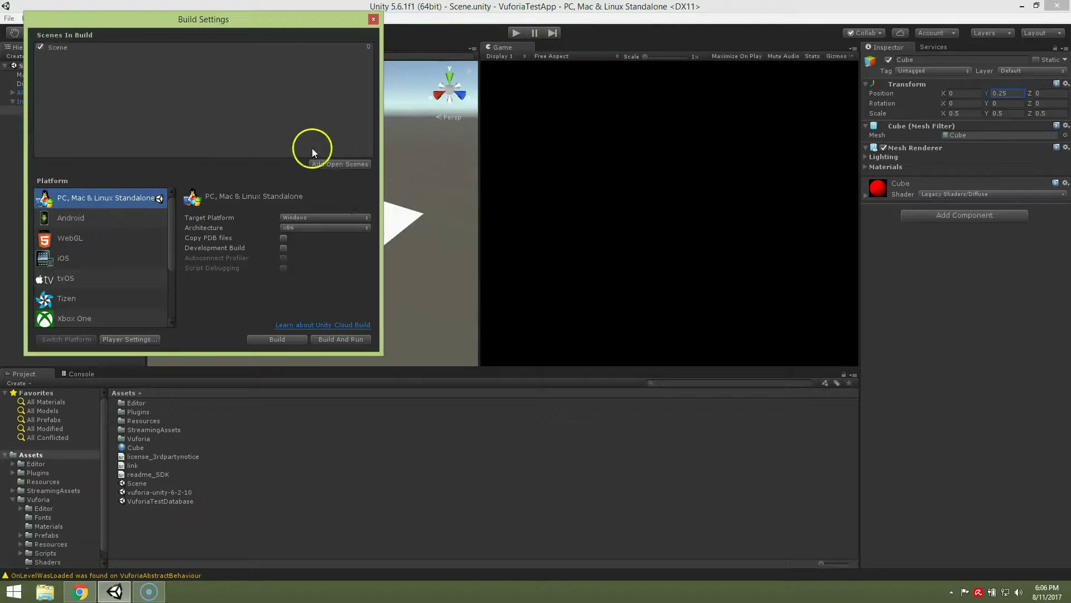
left_click(71, 218)
left_click(75, 342)
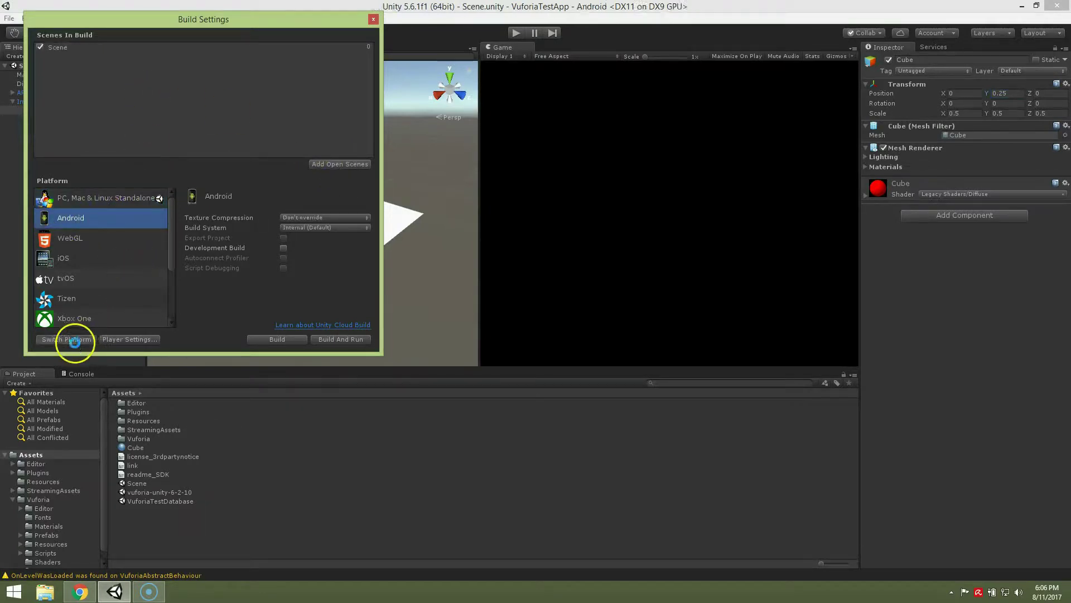
- Set the Android package name in Player Settings, beginning with com.alientechlab
left_click(113, 339)
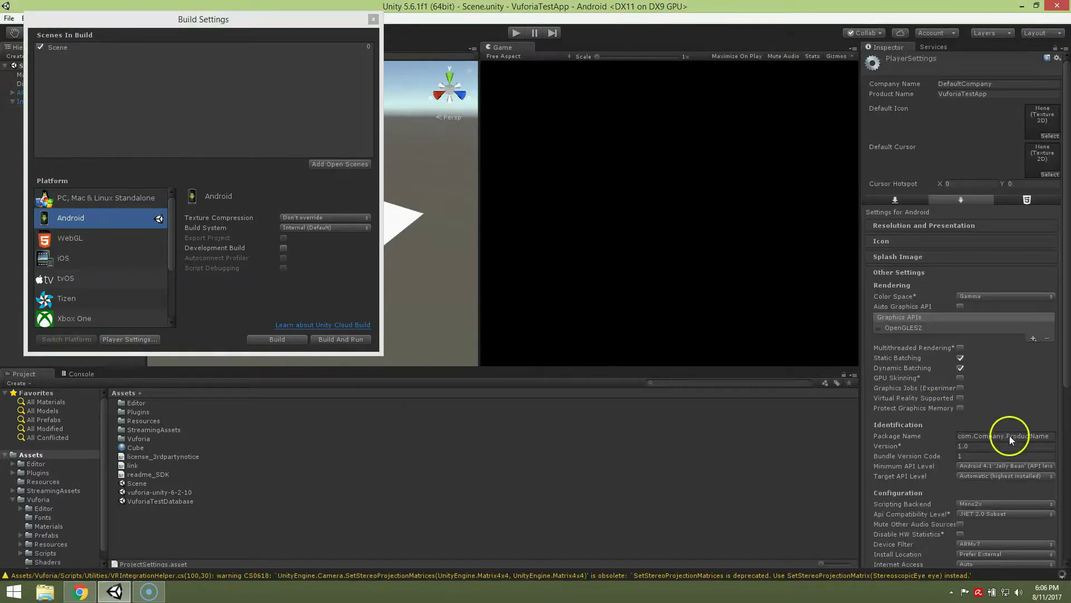
left_click(1011, 437)
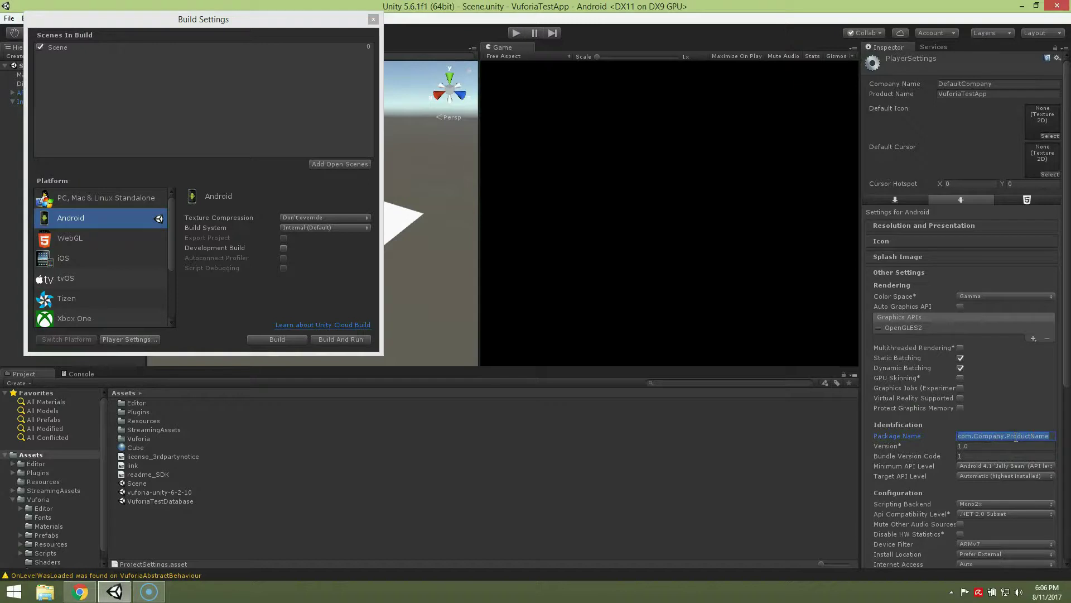
type("com")
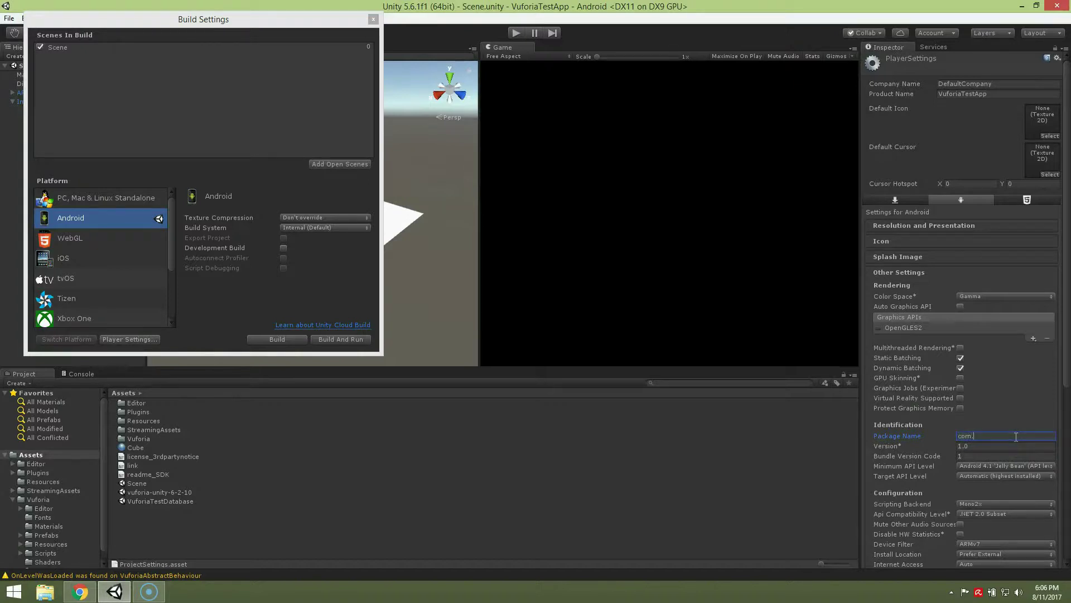
type(".alientechlab.vu")
type("foriatestapp")
key("Return")
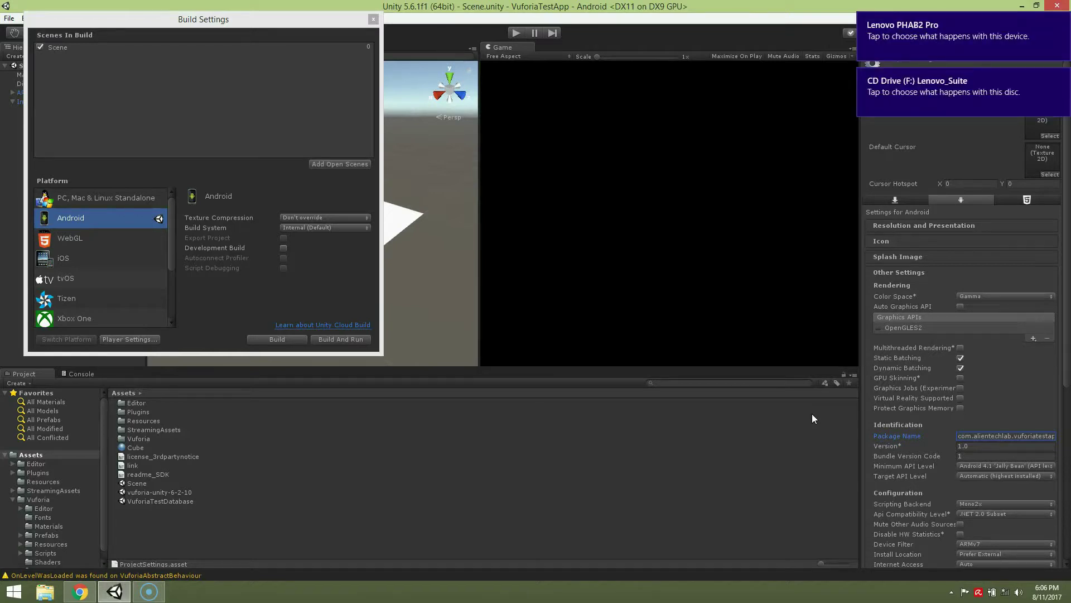
- Build and run the app on the Android device, saving the APK as 'vta'
left_click(323, 340)
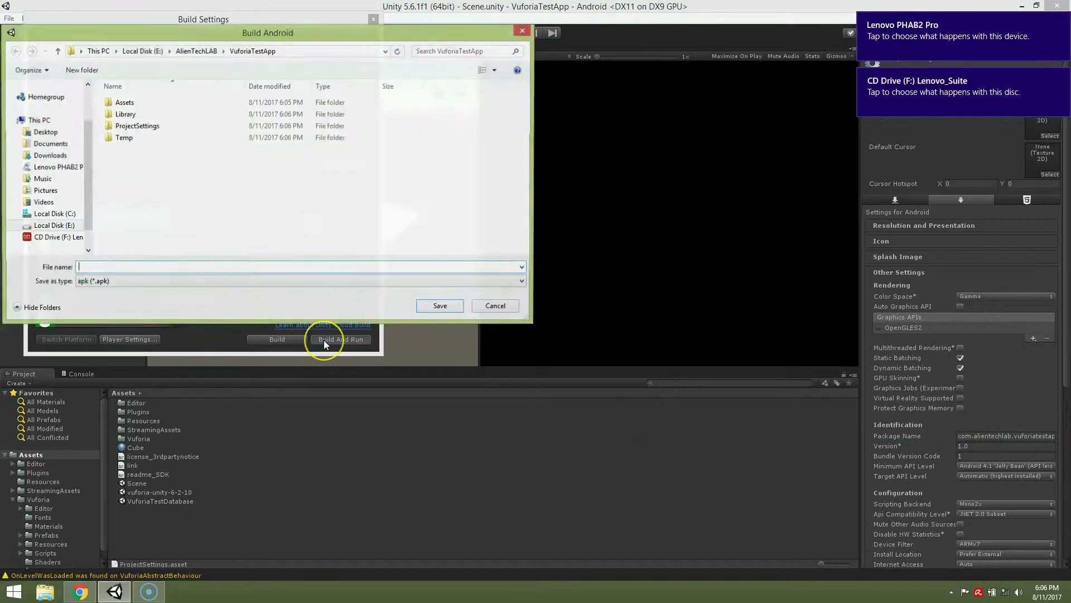
type("vta")
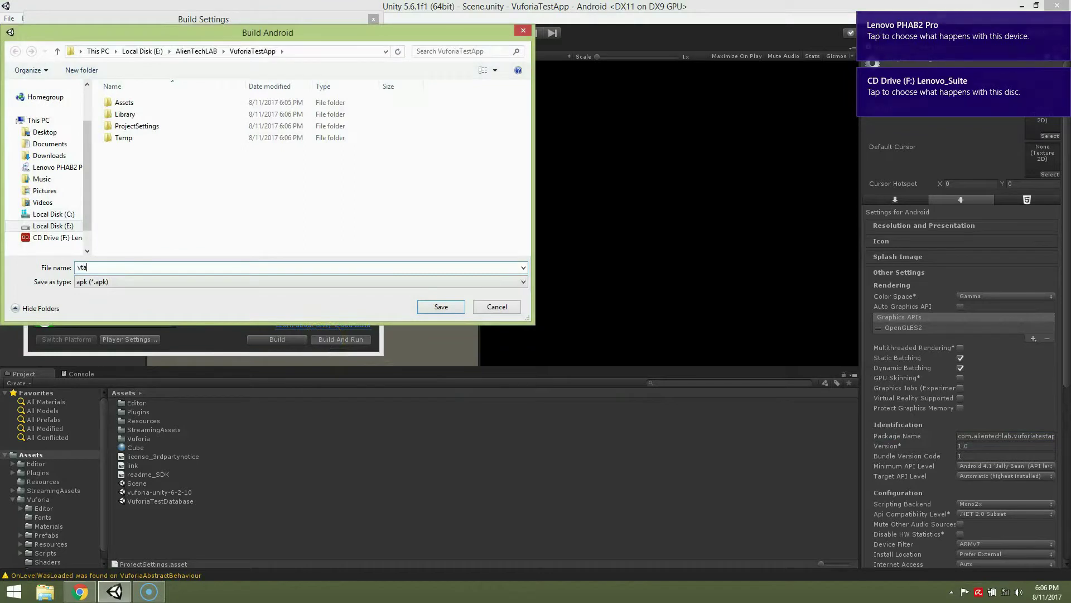
left_click(441, 307)
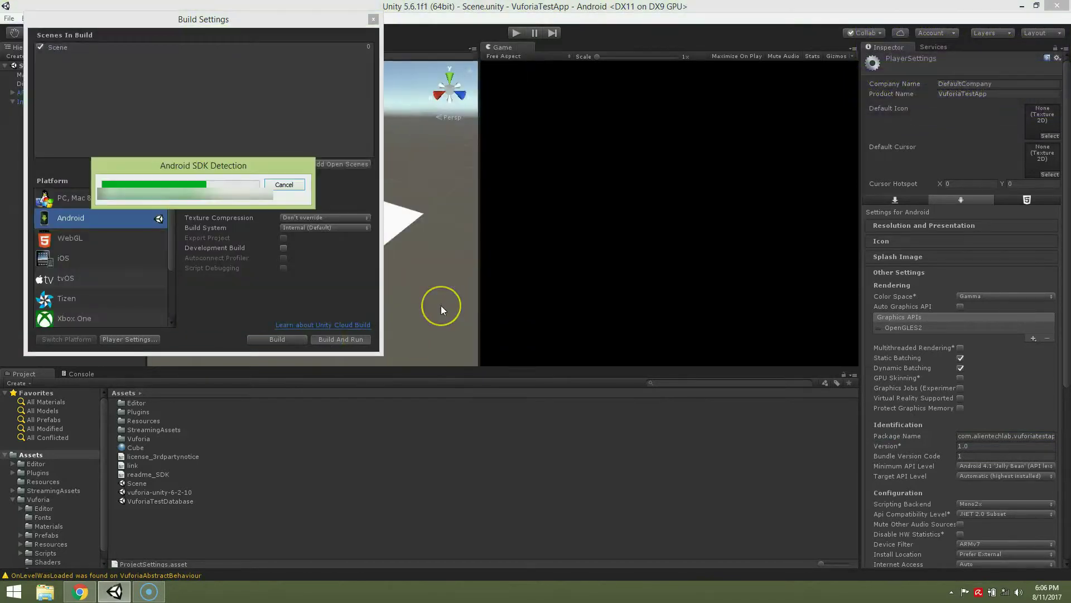